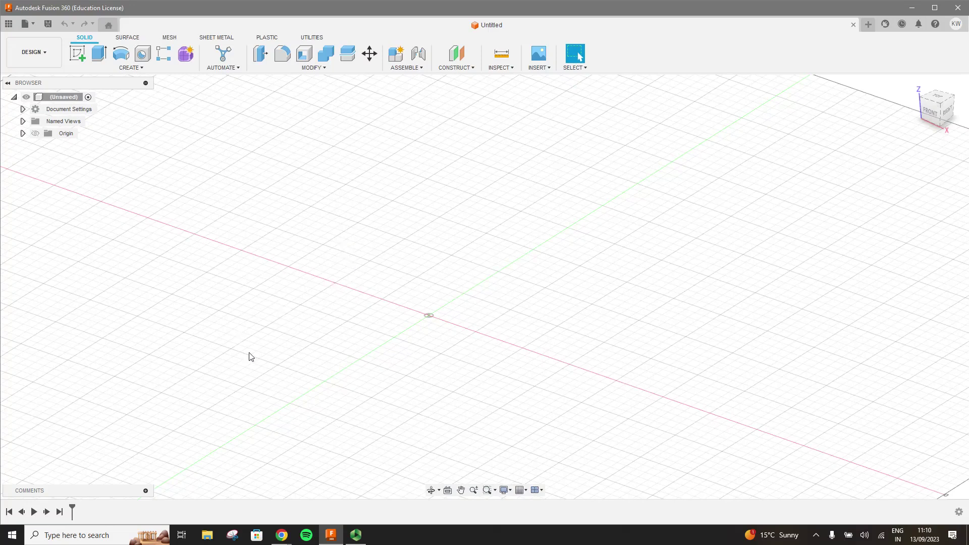
key(a)
key(s)
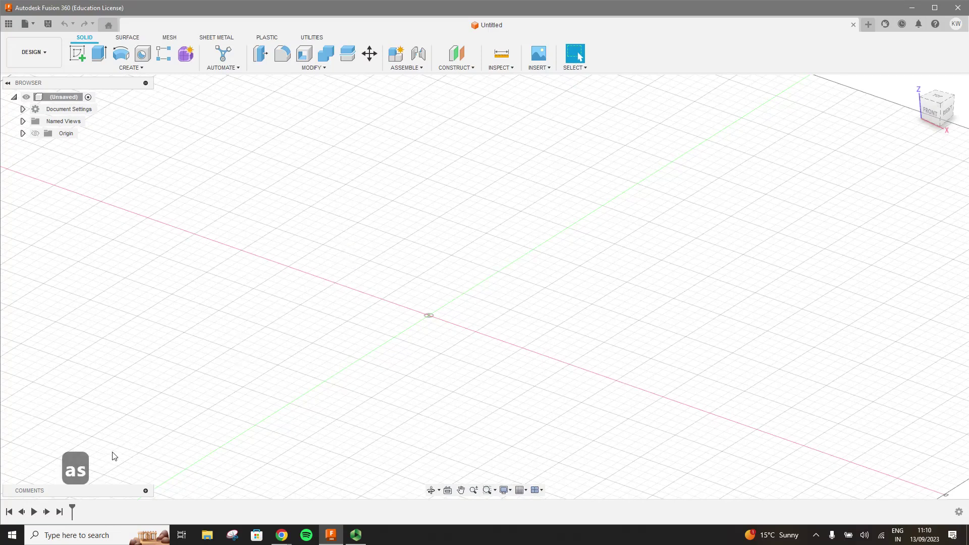
click(188, 412)
right_click(204, 352)
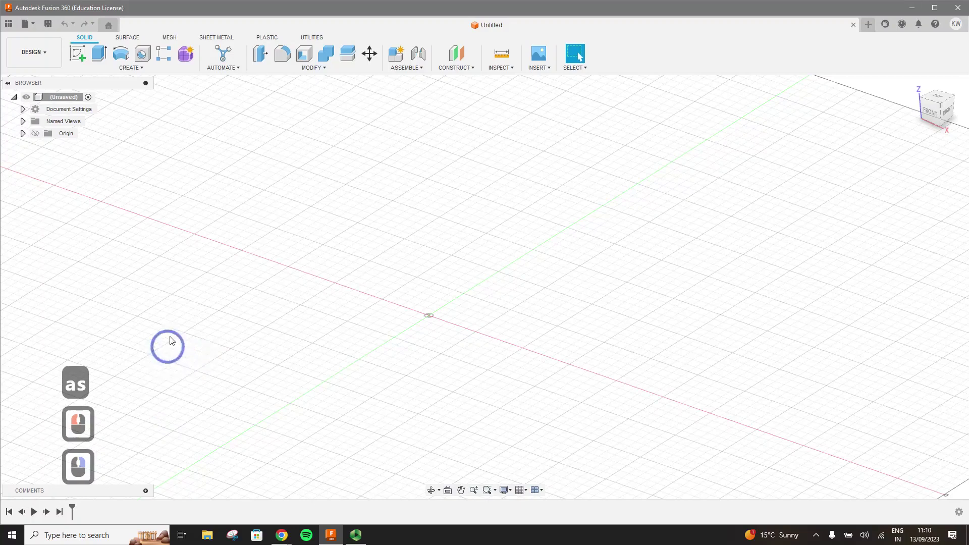
middle_click(177, 313)
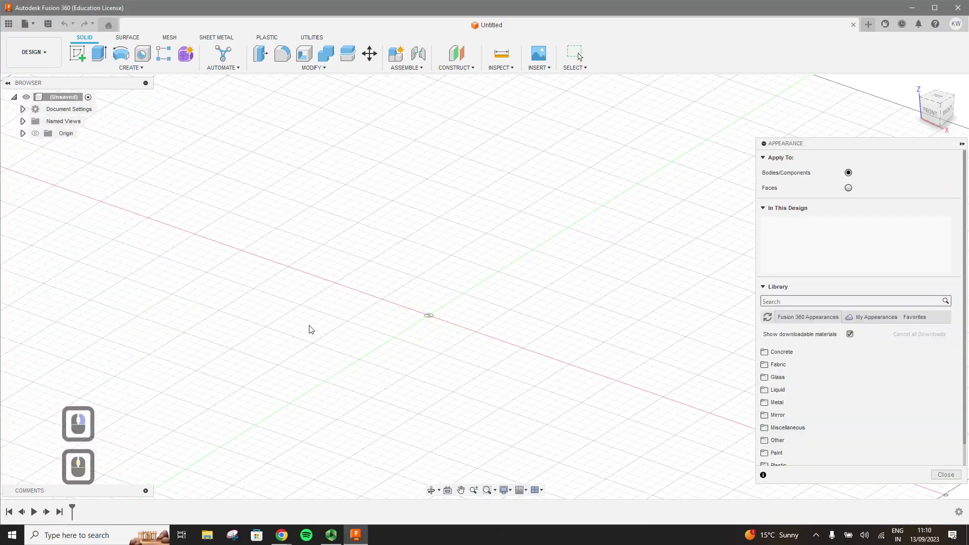
key(Escape)
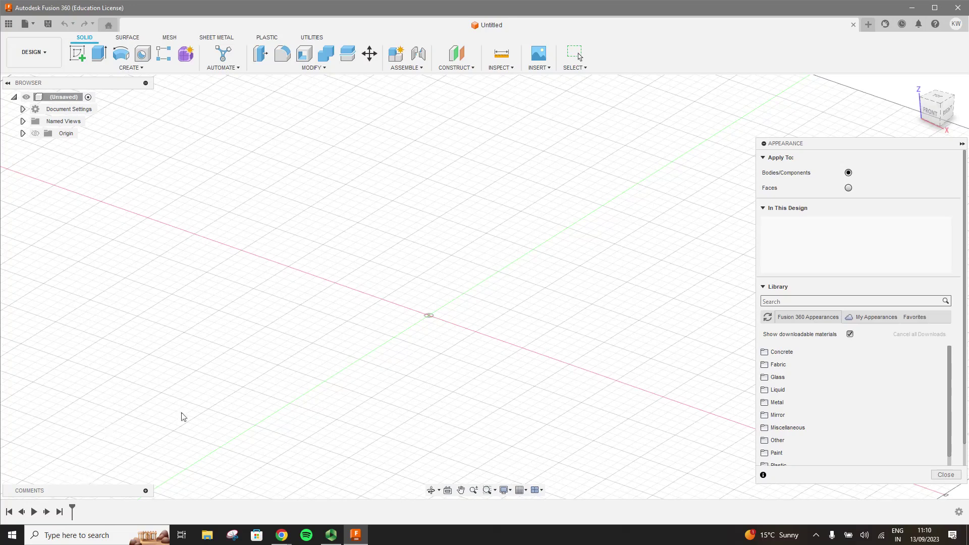
click(943, 474)
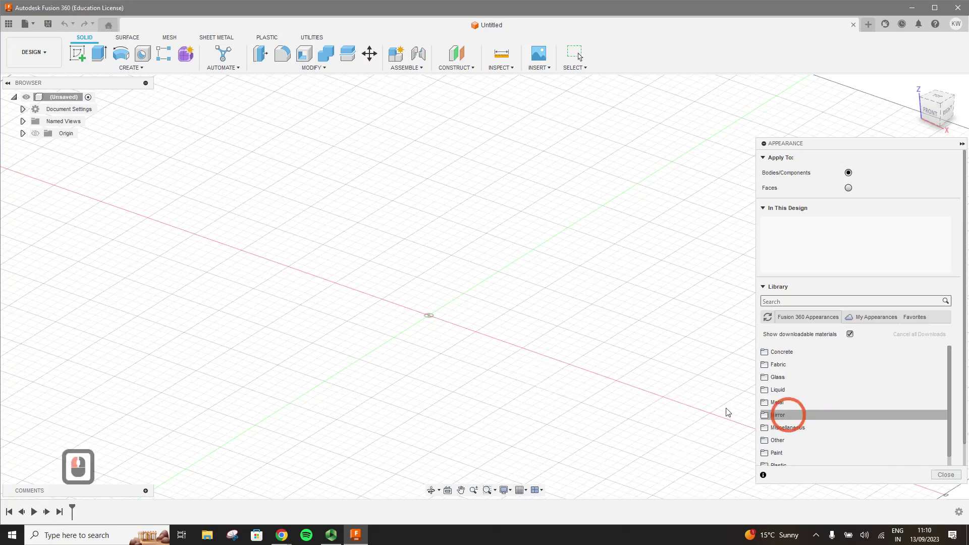
click(946, 475)
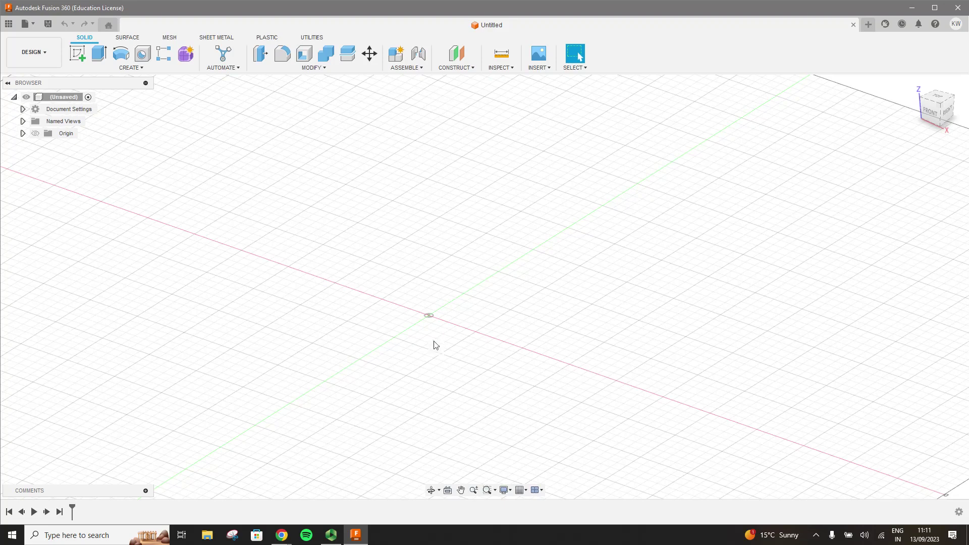
Examine the empty workspace grid by zooming in and out around the origin and around off-centre areas
scroll(438, 352, up, 4)
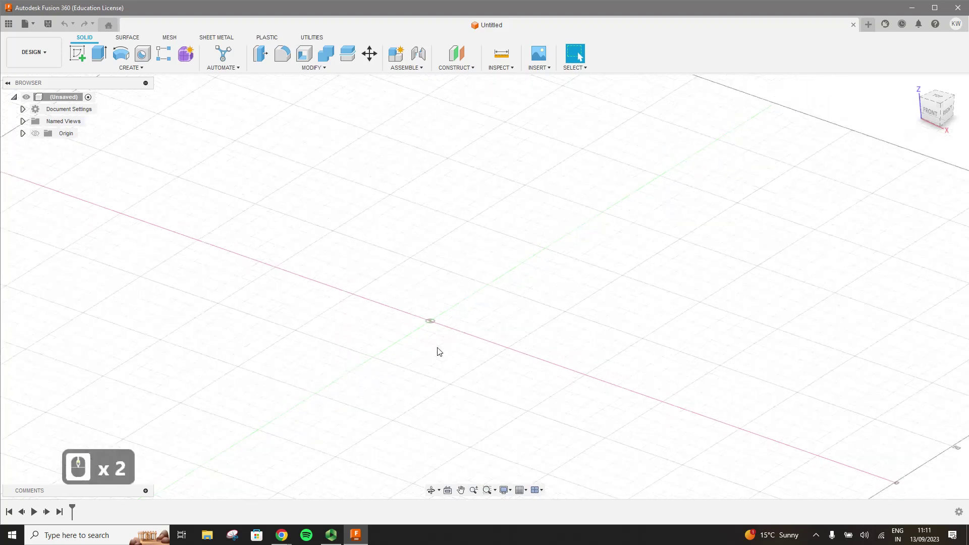
scroll(438, 352, down, 8)
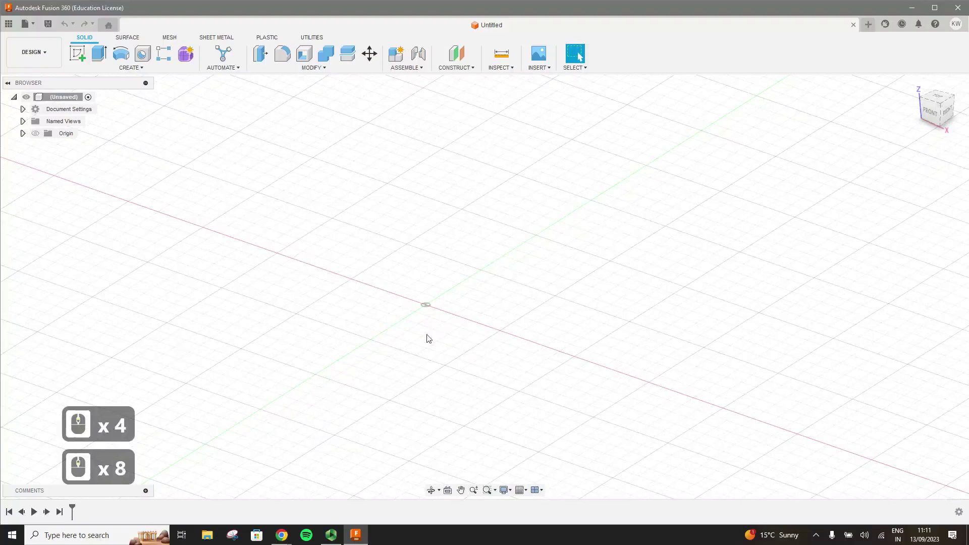
scroll(429, 340, down, 5)
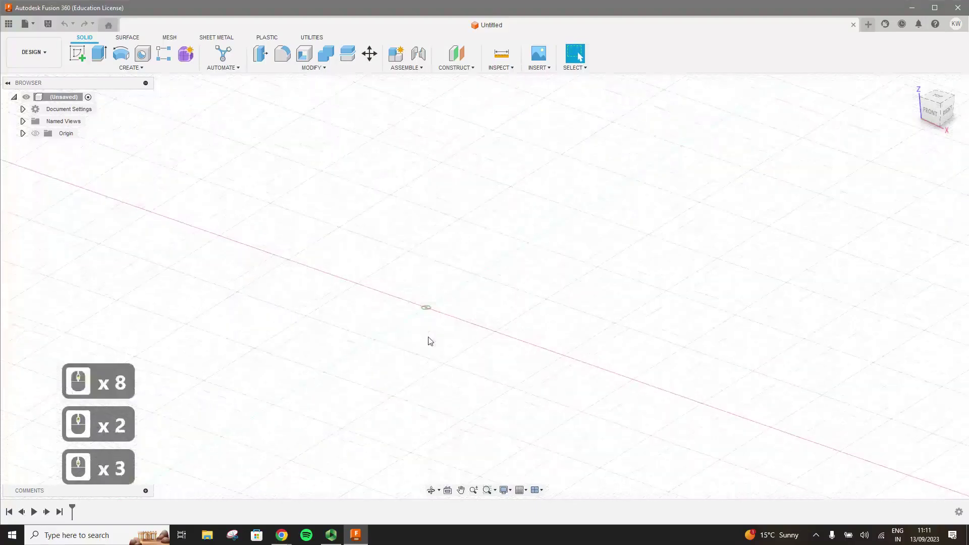
scroll(429, 341, down, 7)
scroll(429, 339, up, 9)
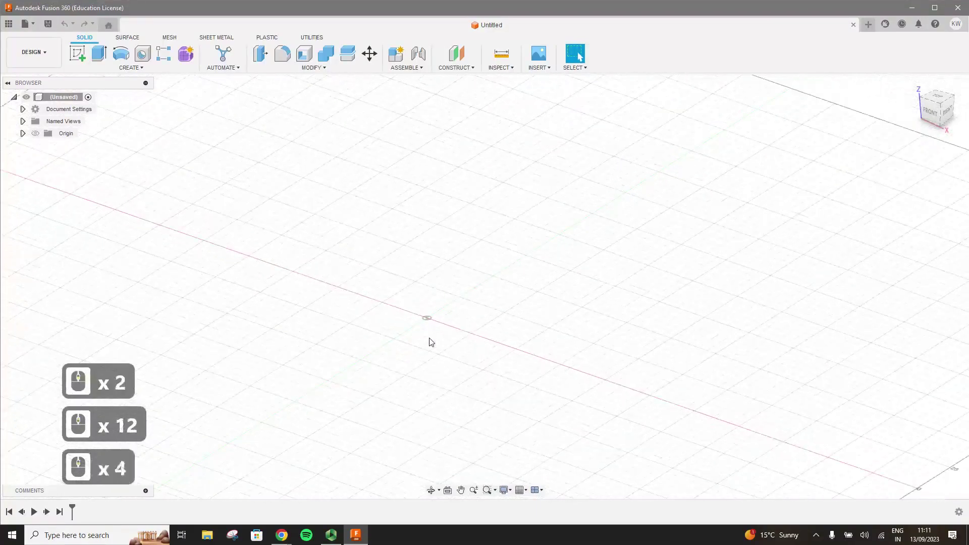
scroll(432, 324, up, 3)
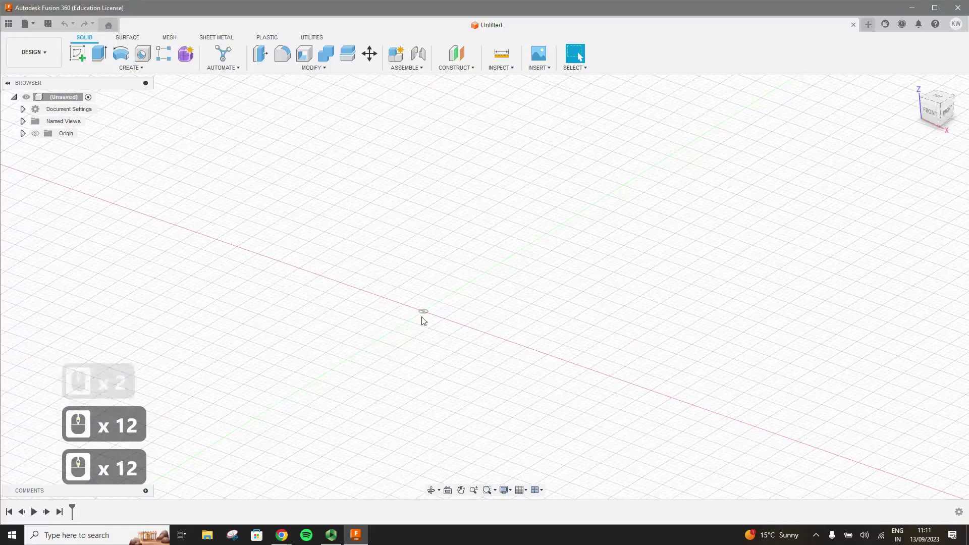
scroll(423, 321, up, 10)
scroll(232, 264, down, 4)
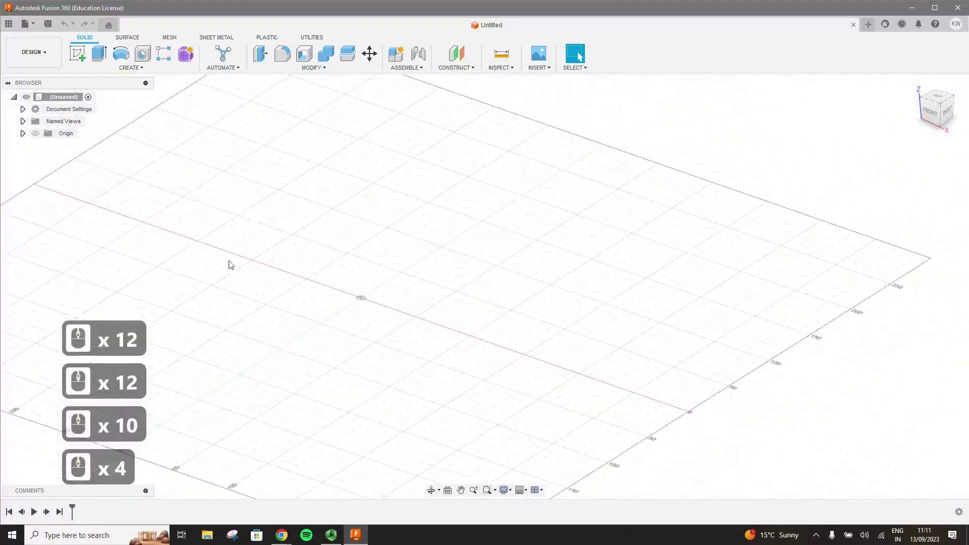
scroll(232, 265, up, 11)
scroll(241, 257, up, 8)
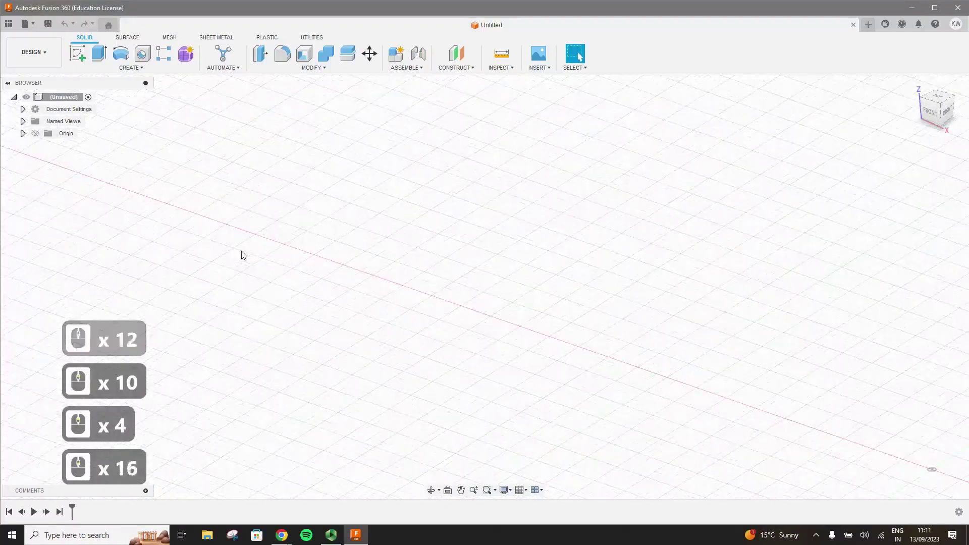
scroll(257, 281, down, 17)
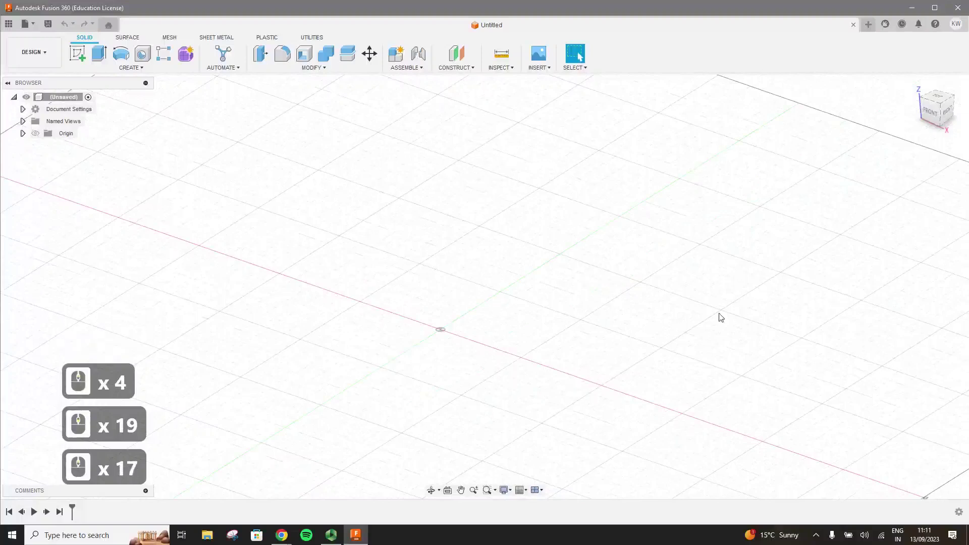
scroll(732, 311, up, 8)
scroll(740, 304, down, 6)
scroll(738, 306, down, 4)
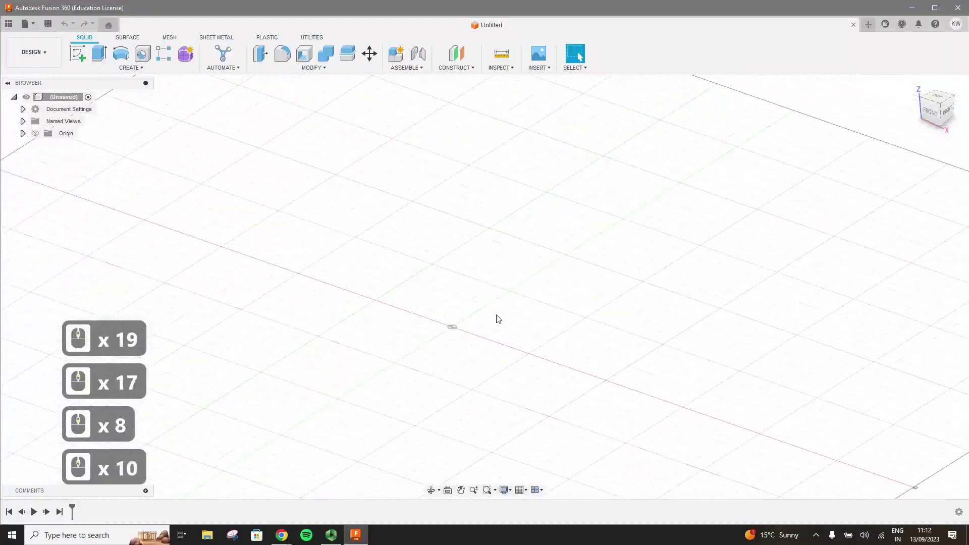
scroll(453, 329, down, 8)
scroll(453, 335, up, 5)
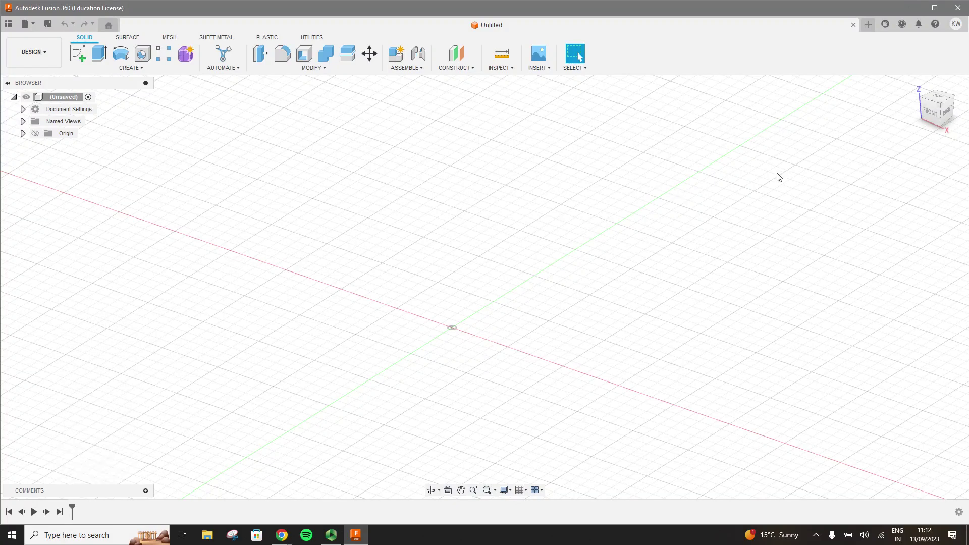
scroll(730, 159, down, 8)
scroll(731, 159, down, 14)
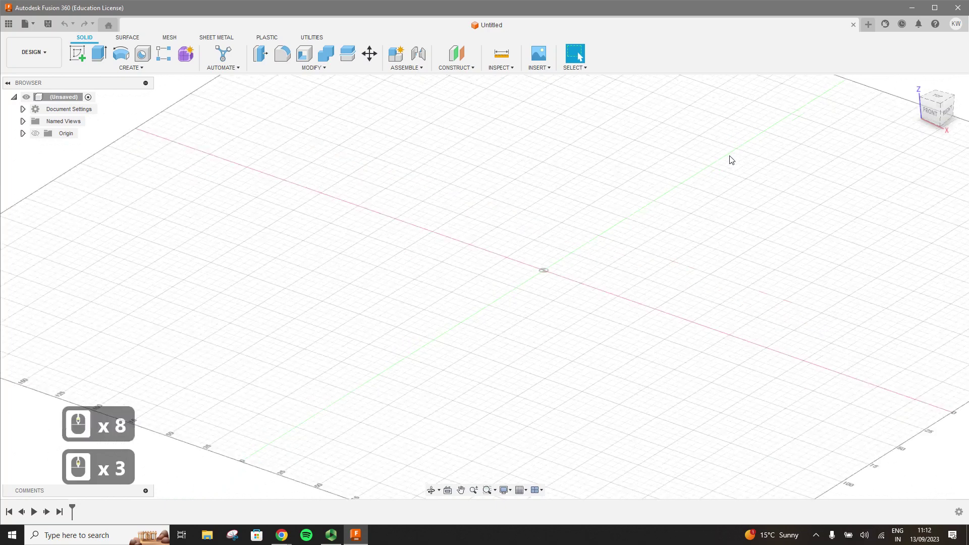
scroll(724, 173, up, 15)
scroll(485, 351, up, 4)
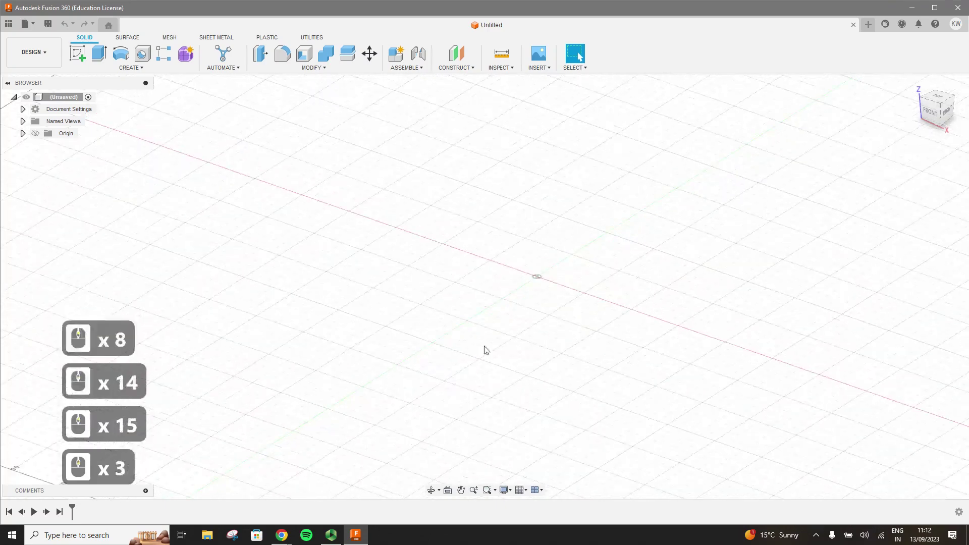
scroll(548, 289, down, 2)
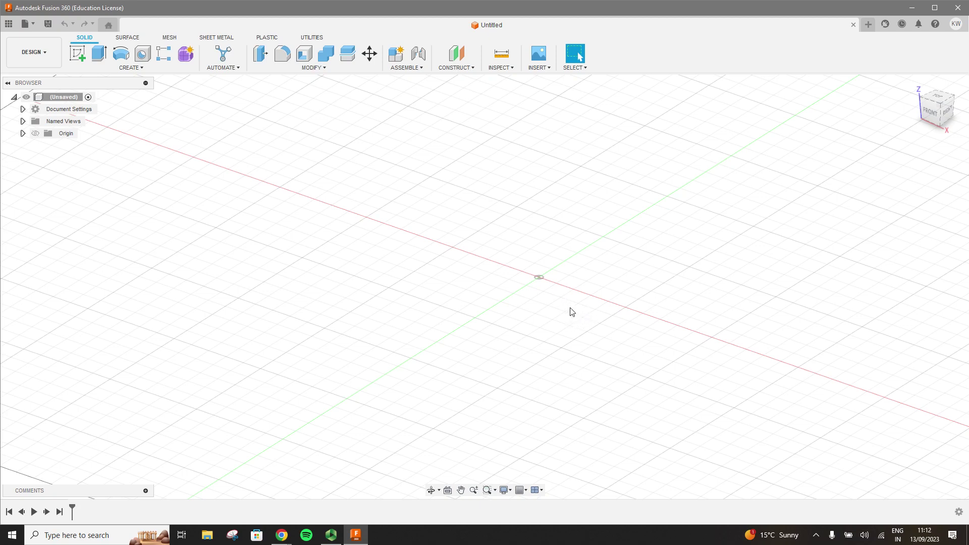
Examine the workspace from different angles by panning and orbiting around the origin, ending in the Left view
middle_drag(564, 318, 480, 327)
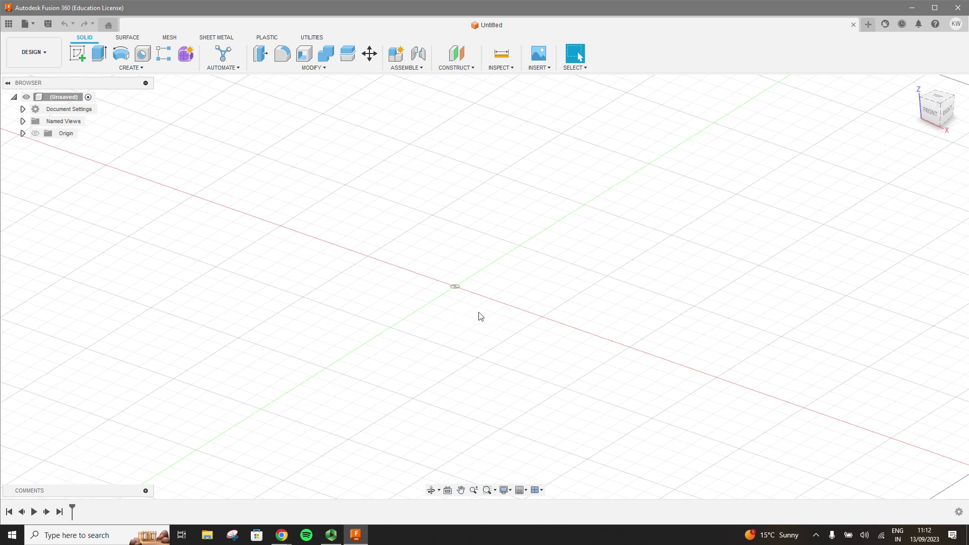
key(shift)
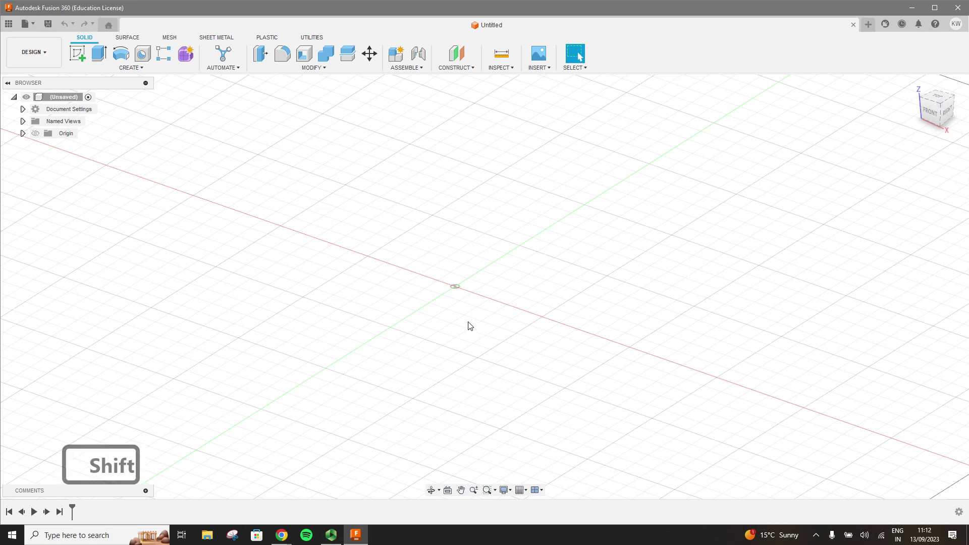
shift+middle_drag(463, 319, 530, 320)
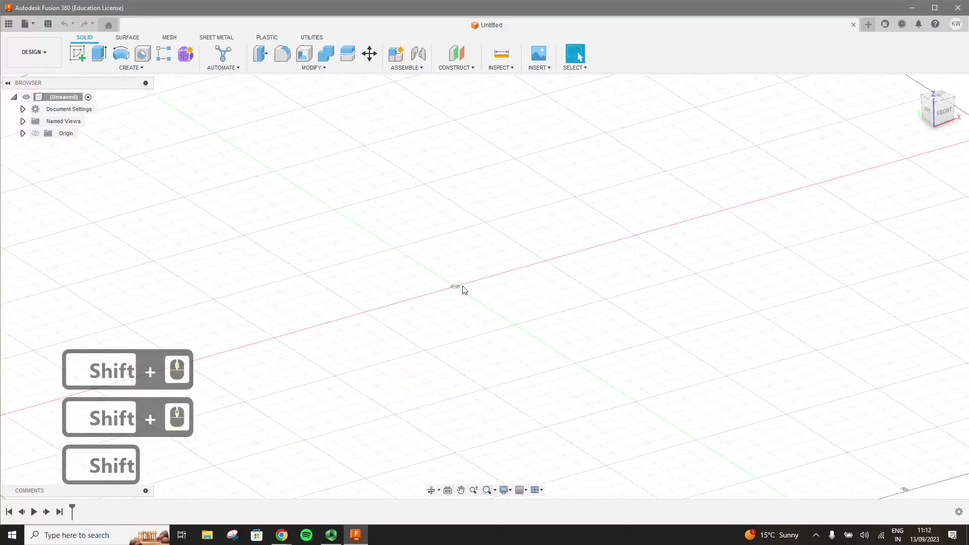
mouse_move(502, 289)
shift+middle_down()
mouse_move(505, 275)
mouse_move(432, 281)
mouse_move(463, 303)
mouse_move(504, 286)
mouse_move(454, 284)
mouse_move(465, 293)
shift+middle_up()
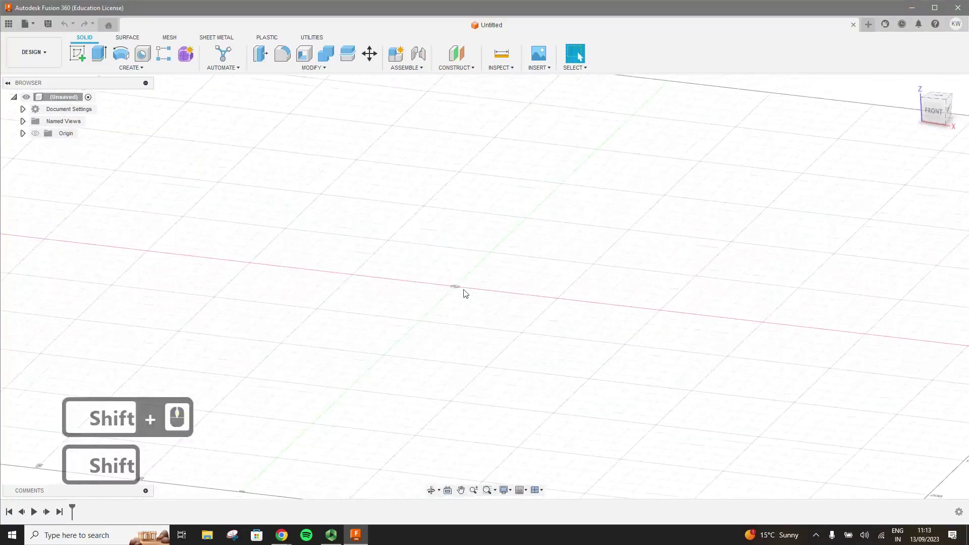
scroll(434, 291, down, 4)
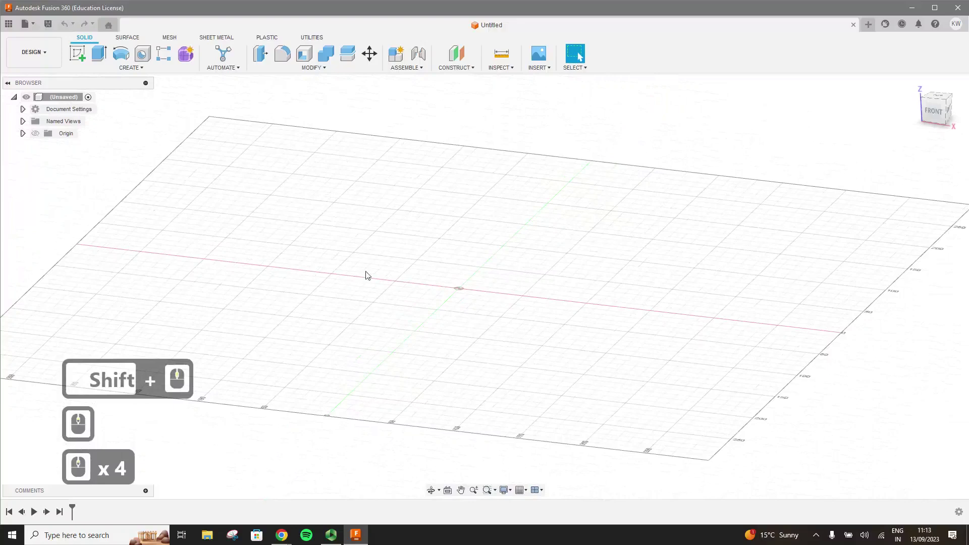
scroll(368, 276, up, 2)
scroll(489, 295, up, 4)
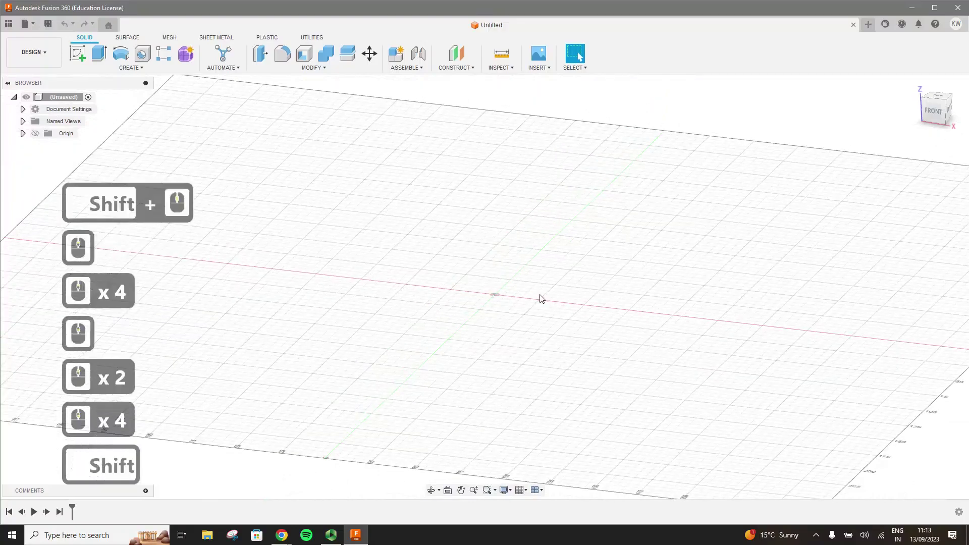
shift+middle_drag(540, 296, 489, 299)
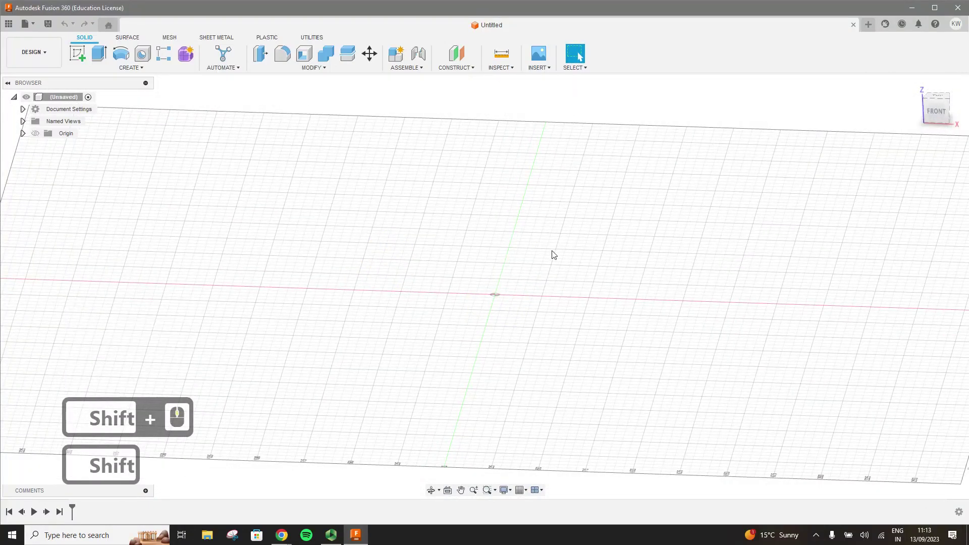
middle_drag(555, 255, 510, 256)
scroll(509, 257, up, 1)
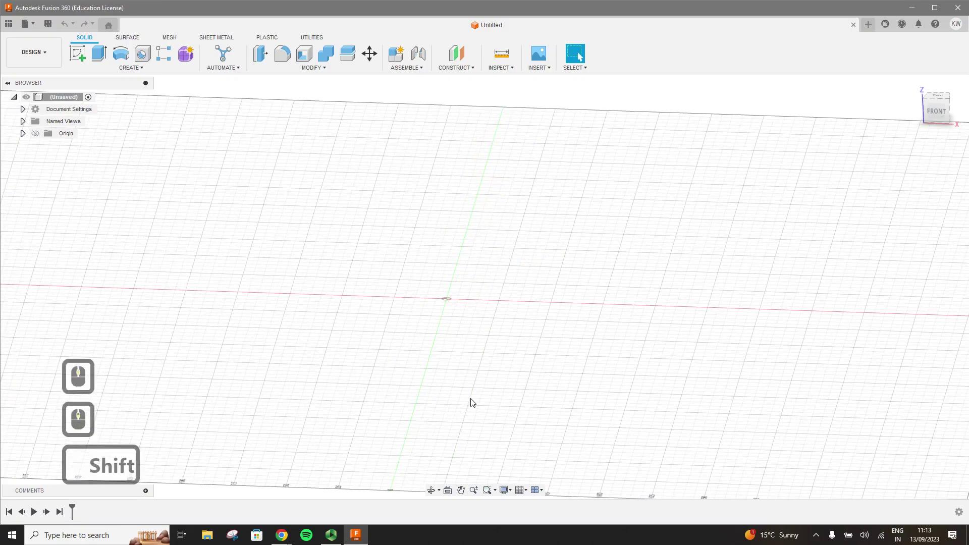
shift+middle_drag(471, 402, 521, 402)
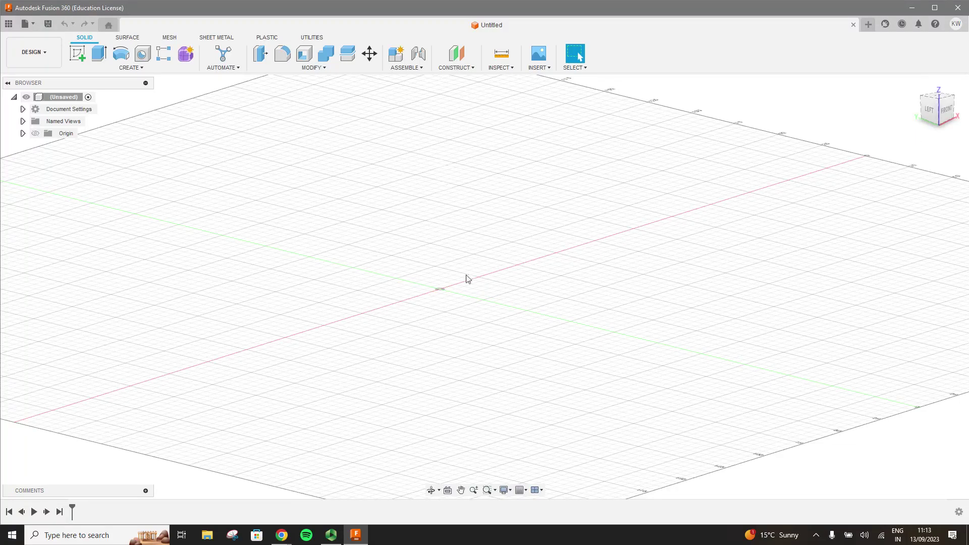
click(935, 116)
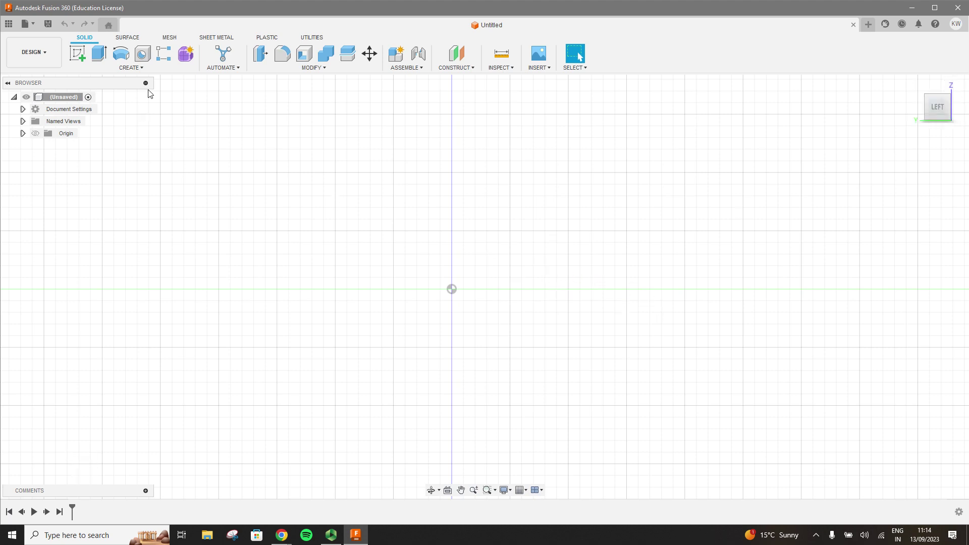
Create a torus as a new body, centred on the origin in the horizontal plane, with about 65 mm inner diameter and 15 mm torus diameter
click(131, 68)
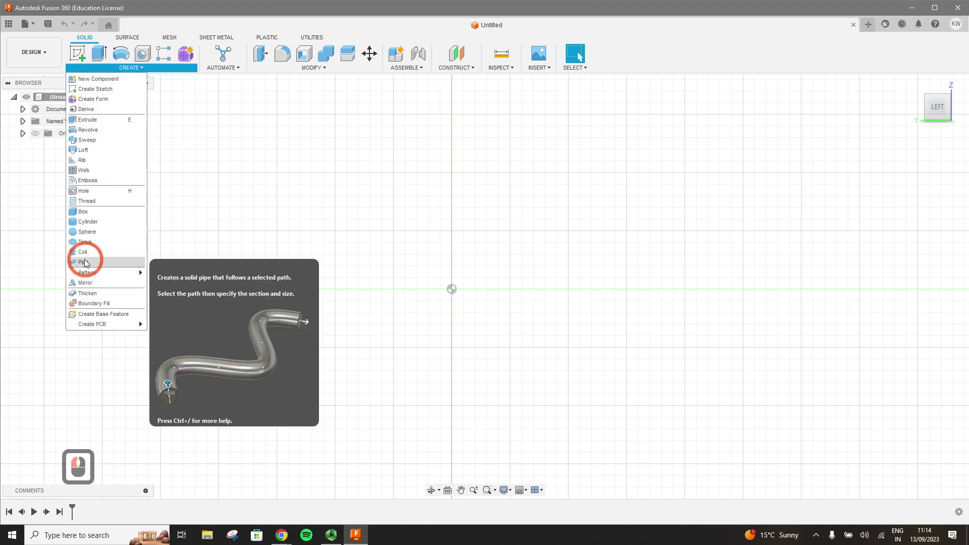
click(92, 243)
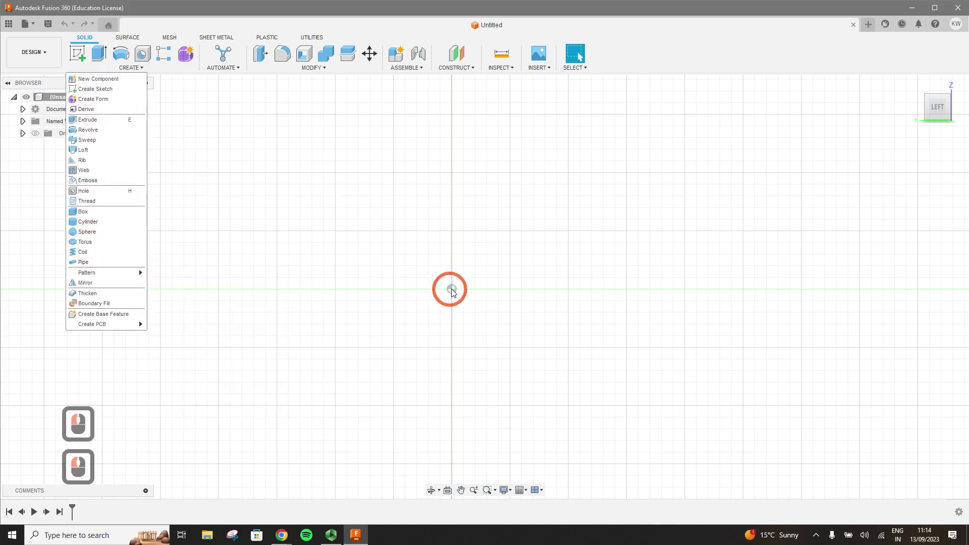
click(940, 90)
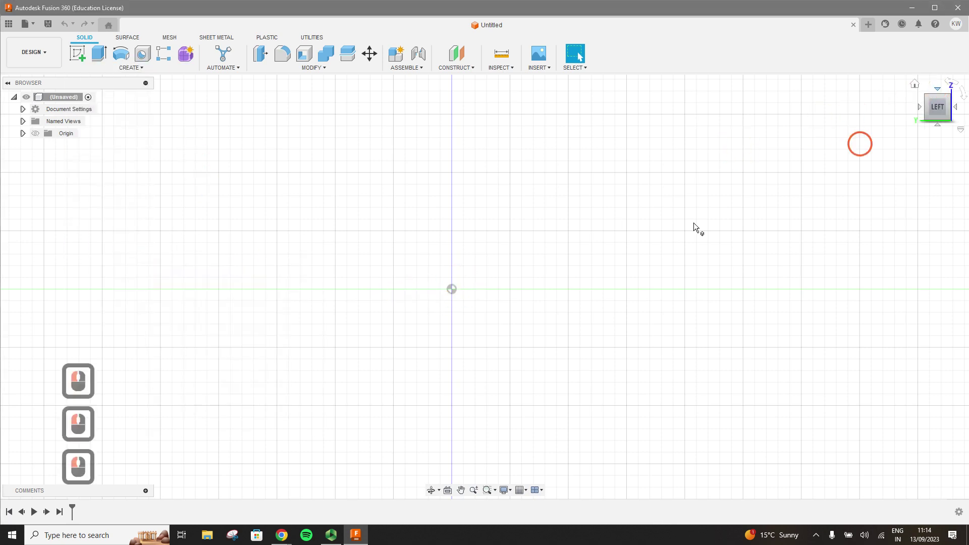
click(451, 318)
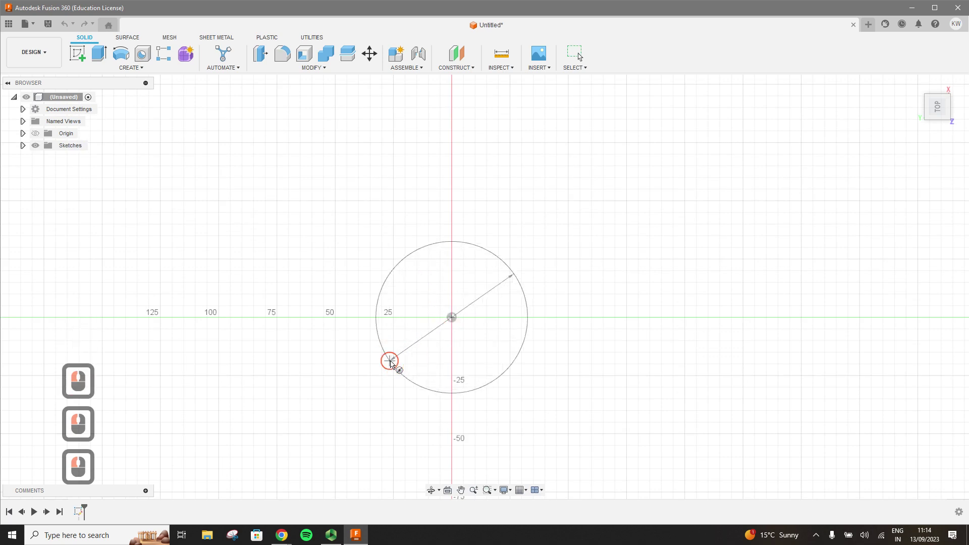
click(391, 360)
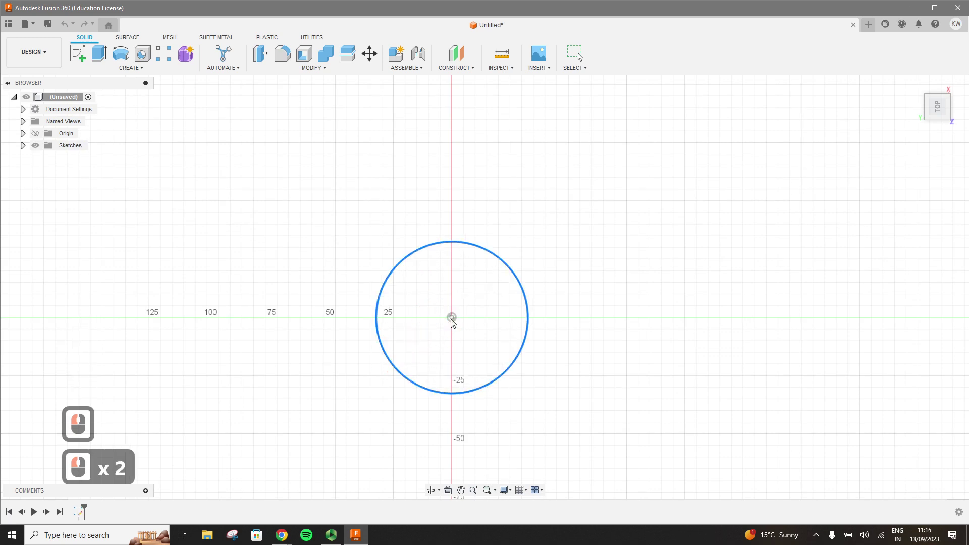
click(340, 348)
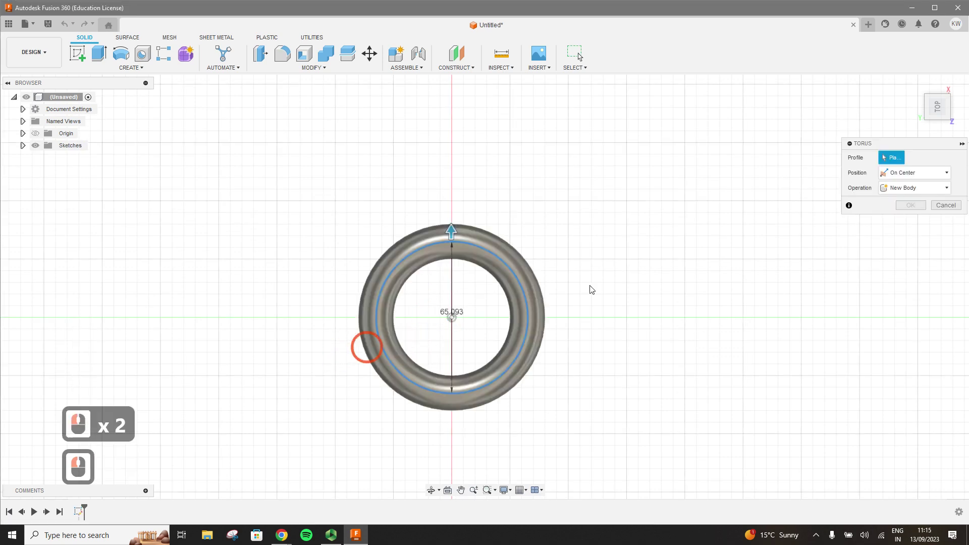
click(910, 236)
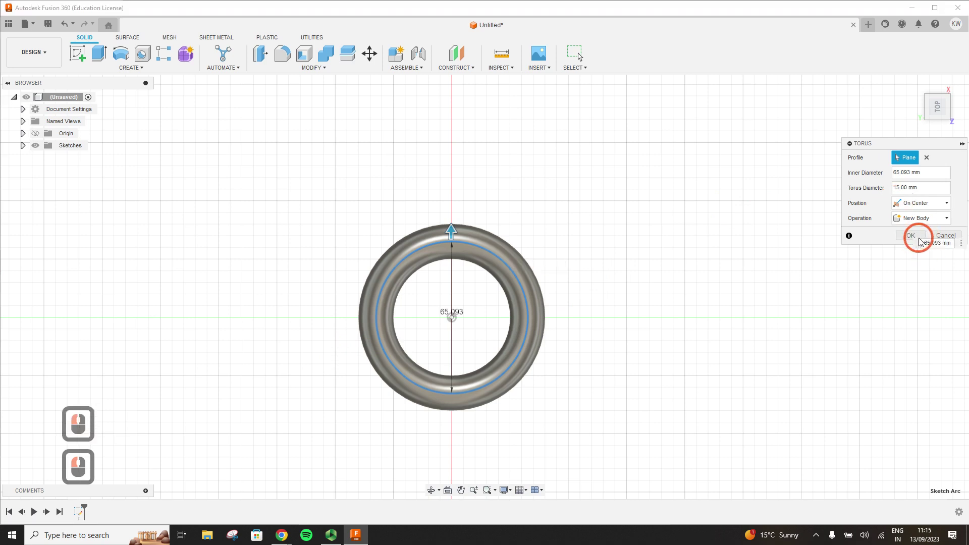
click(910, 238)
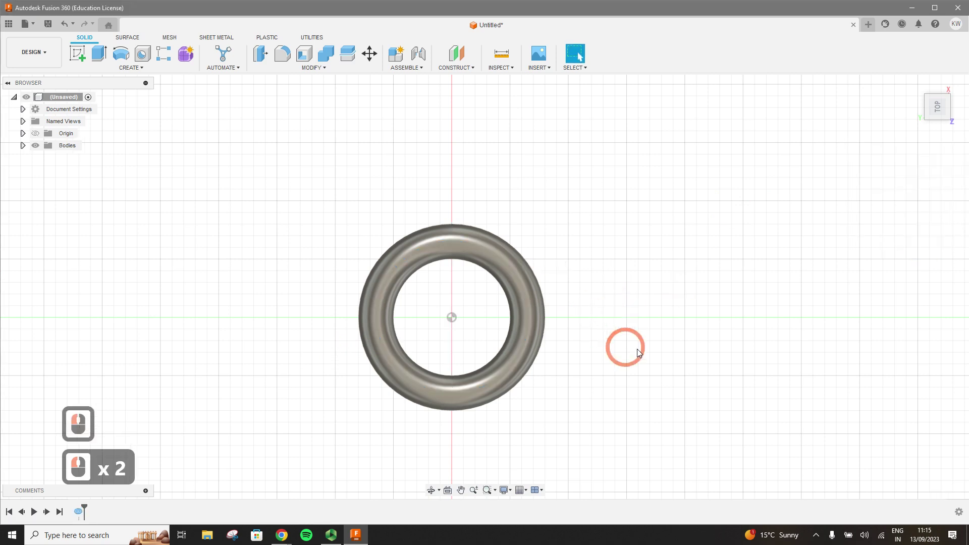
Examine the torus from the Left and Back views, the Right-Back edge view and the Top-Right-Back corner view
middle_drag(599, 388, 599, 329)
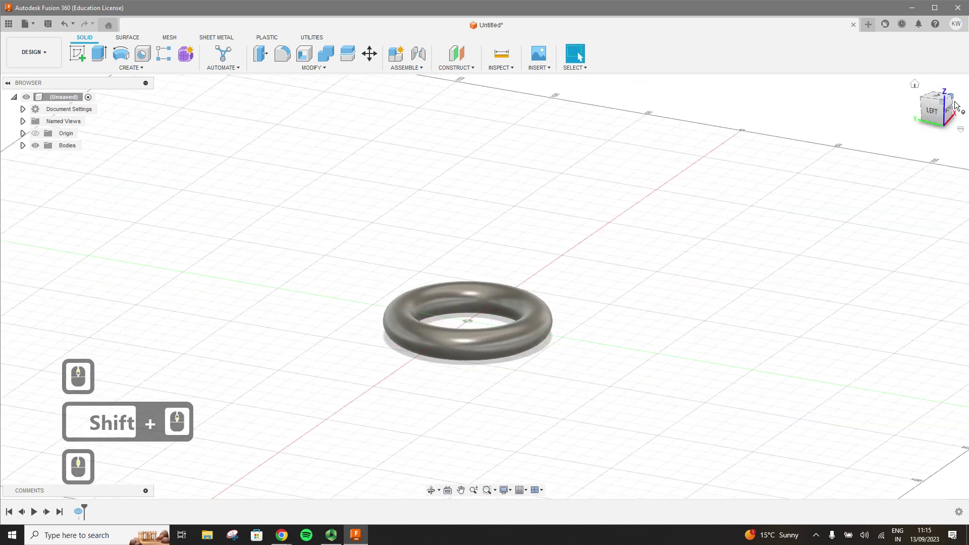
click(936, 118)
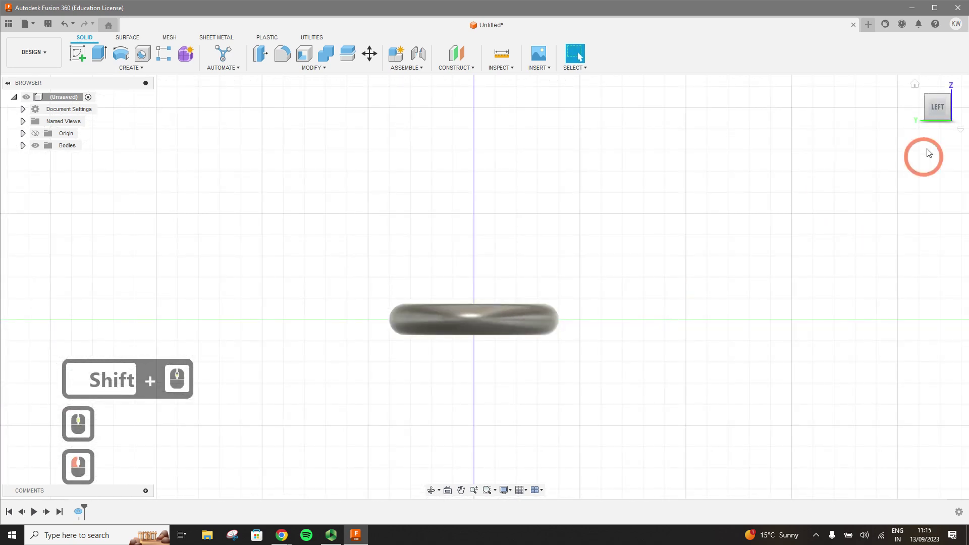
click(923, 111)
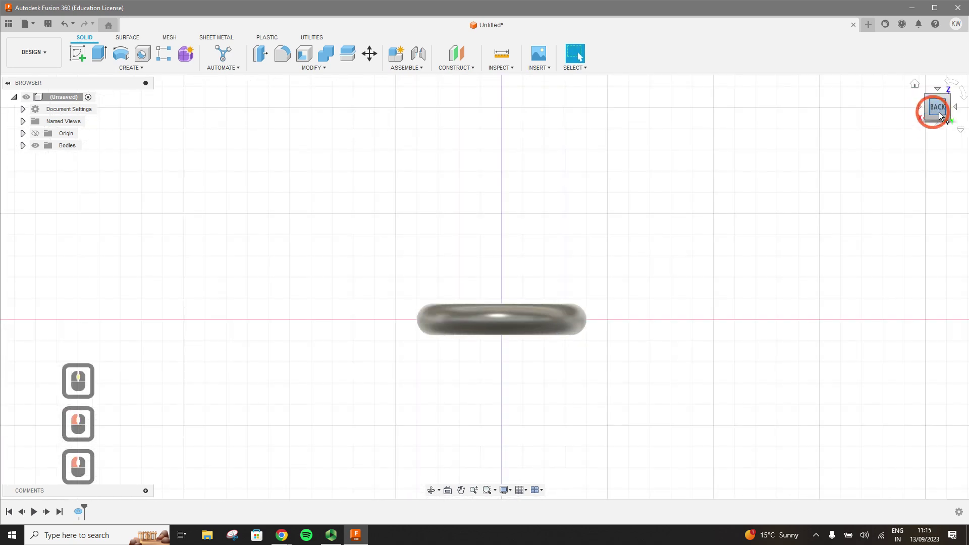
click(929, 107)
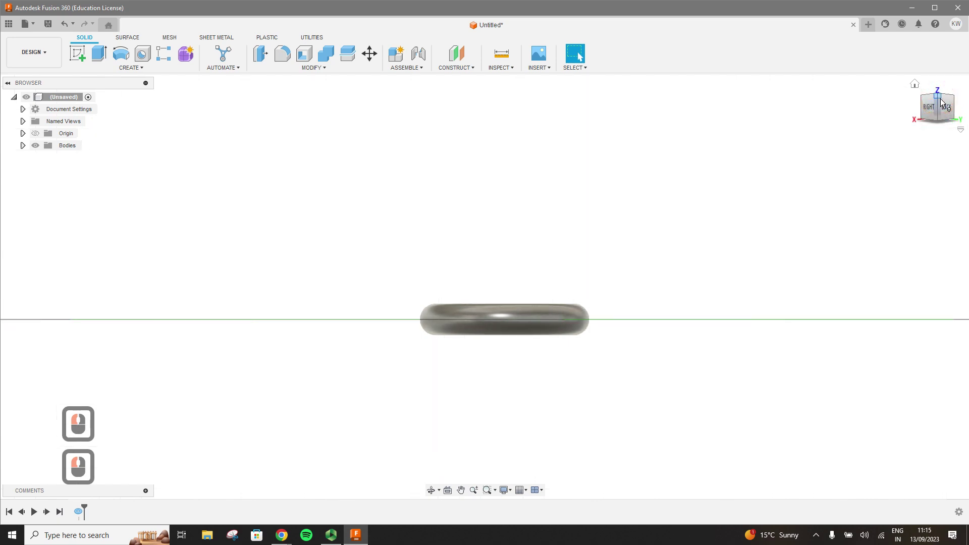
click(940, 98)
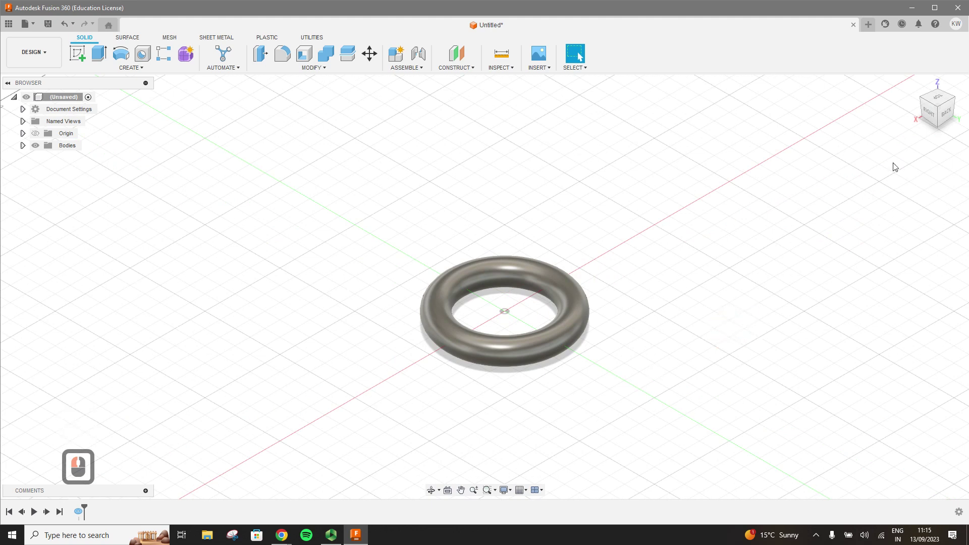
mouse_move(937, 108)
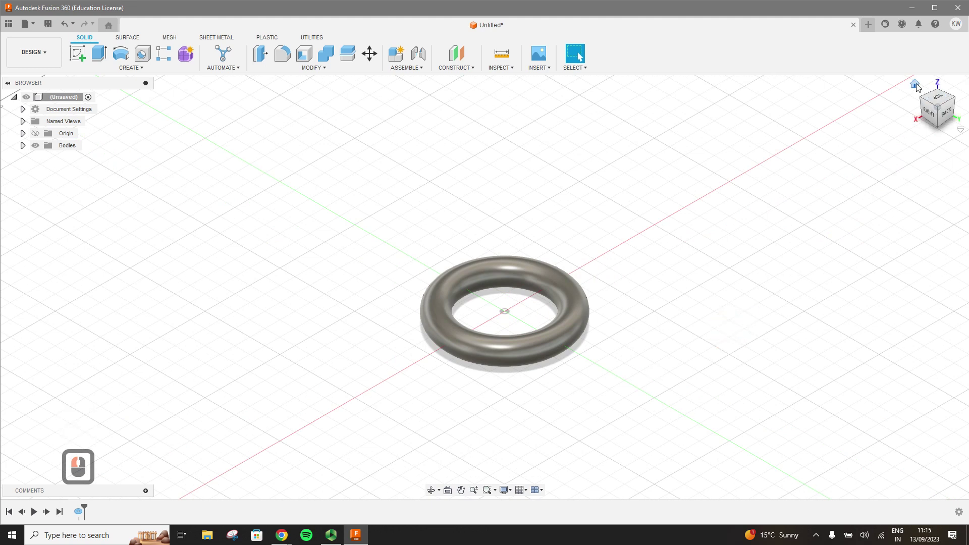
Examine the torus from a low Left-Front angle at close and far zoom, and restore the Home view
shift+middle_drag(800, 262, 644, 239)
scroll(644, 239, up, 14)
scroll(658, 250, down, 20)
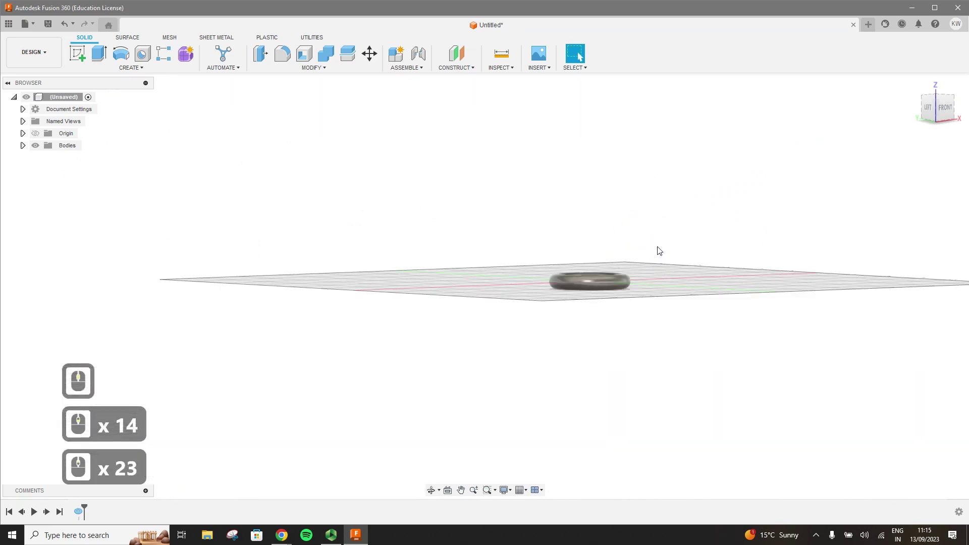
scroll(658, 251, up, 20)
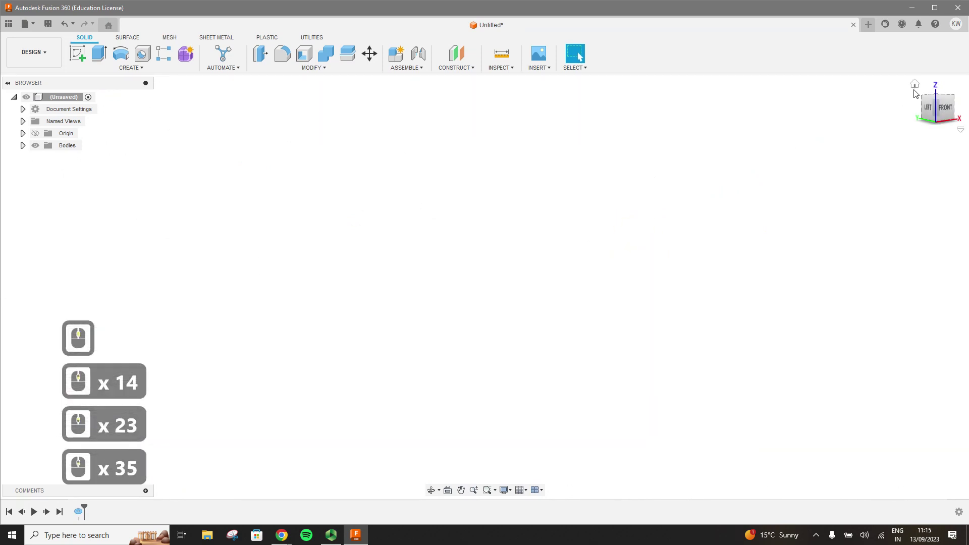
click(915, 84)
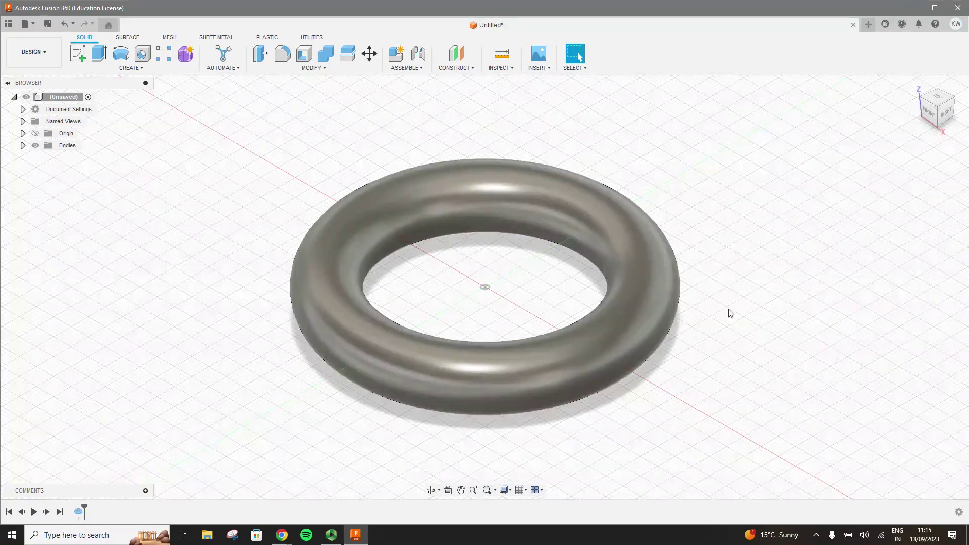
Orbit the torus to a slightly lower front angle with the Orbit tool and look at the Constrained Orbit and Free Orbit options
click(432, 490)
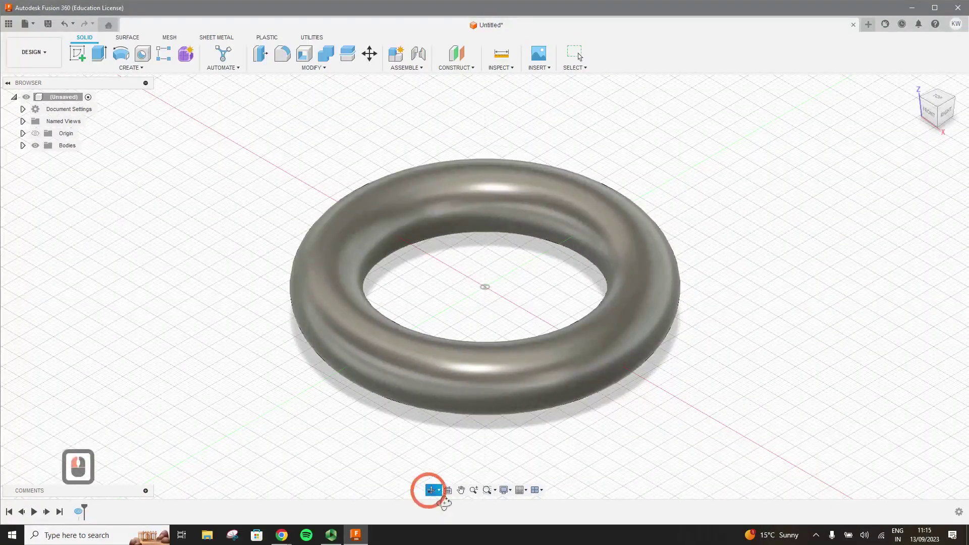
drag(499, 337, 505, 309)
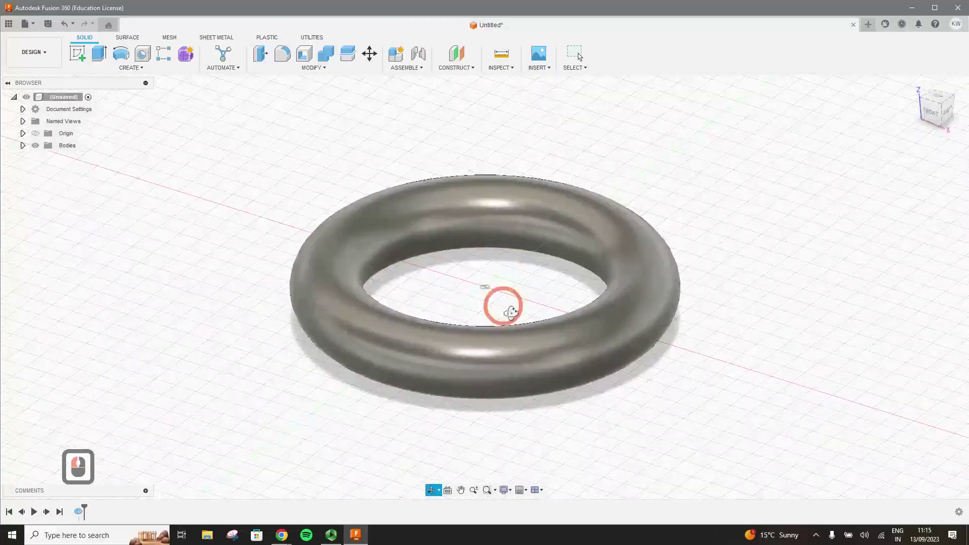
click(432, 488)
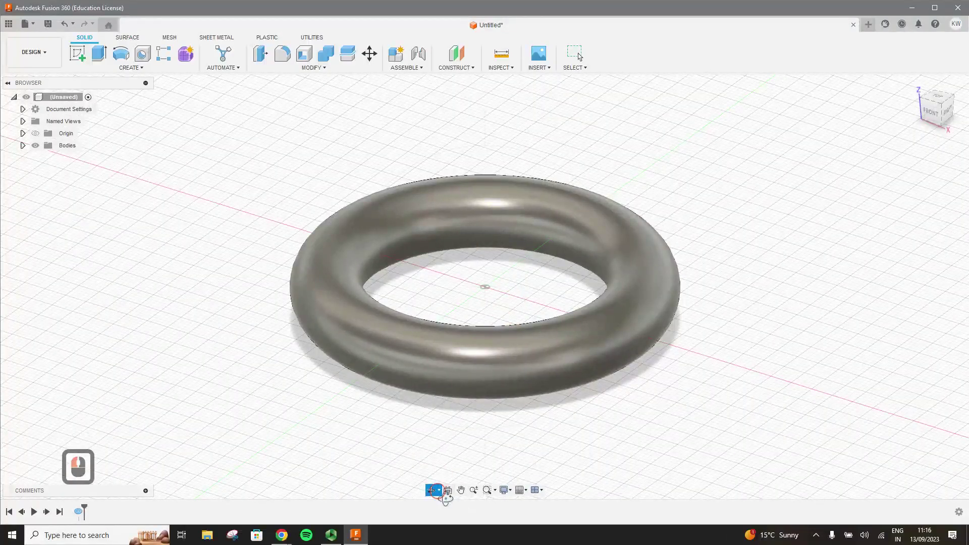
click(439, 490)
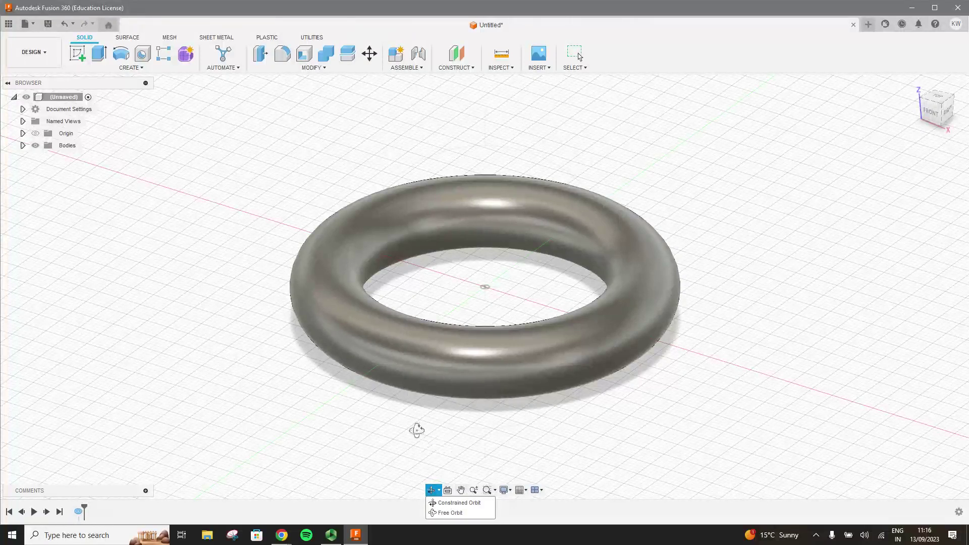
key(Escape)
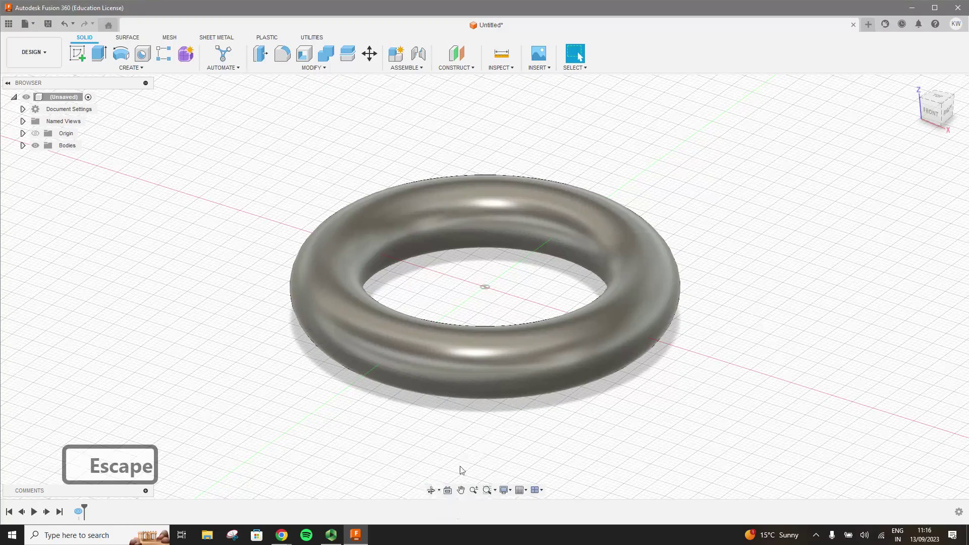
click(445, 420)
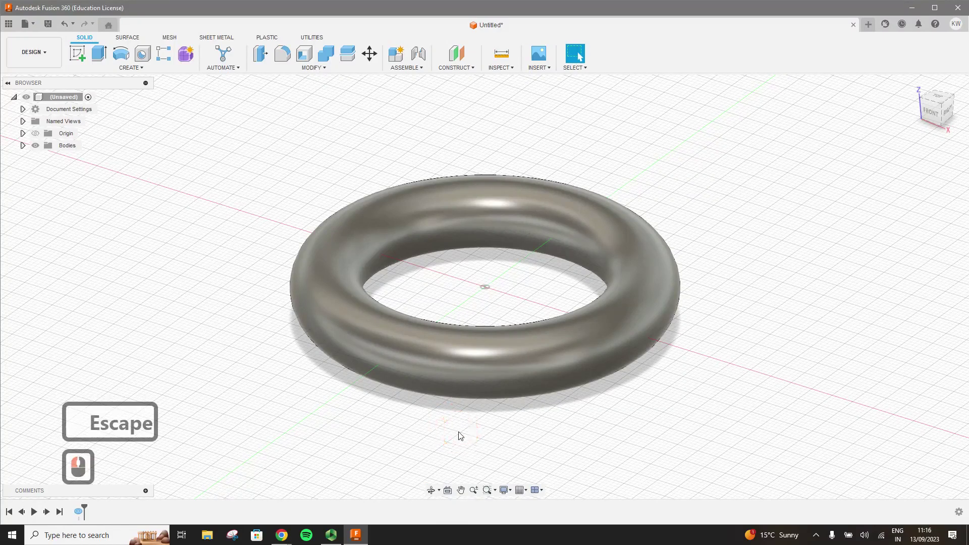
Shift the torus sideways and partly back across the canvas with the Pan tool, and leave the tool
click(461, 490)
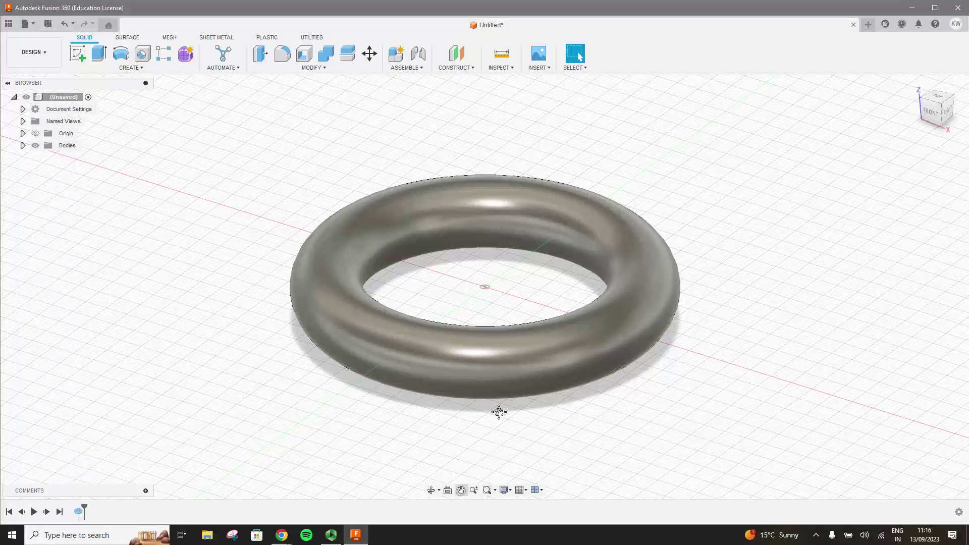
drag(542, 408, 549, 414)
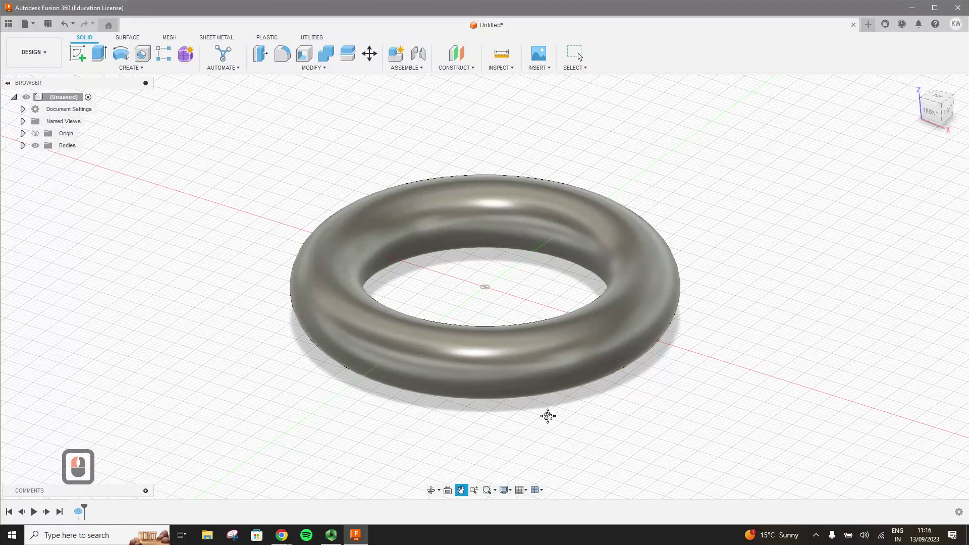
drag(381, 404, 318, 400)
click(461, 487)
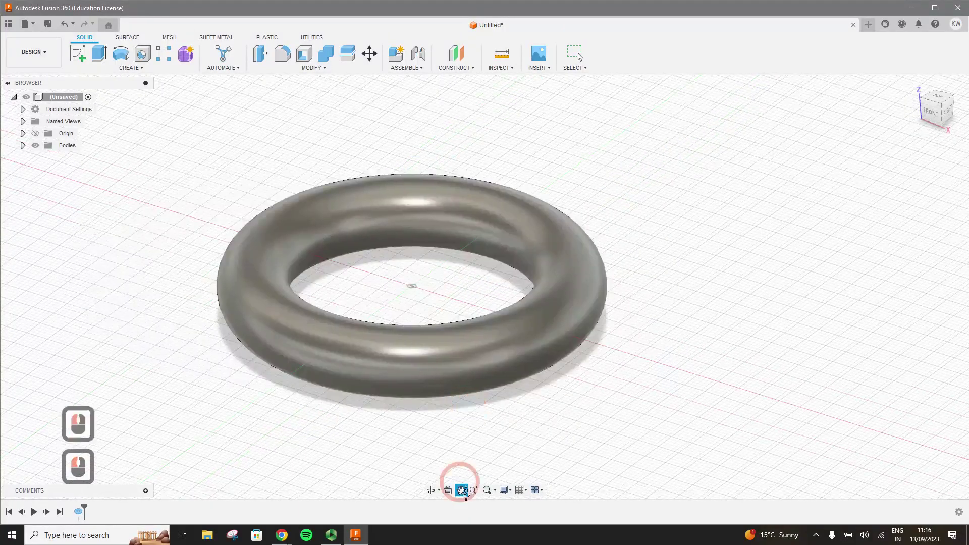
drag(488, 451, 527, 449)
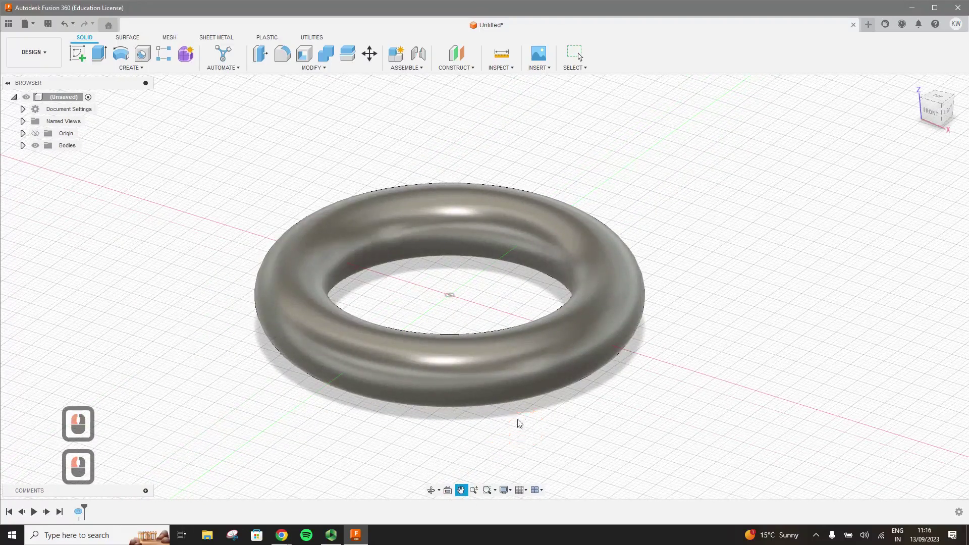
key(Escape)
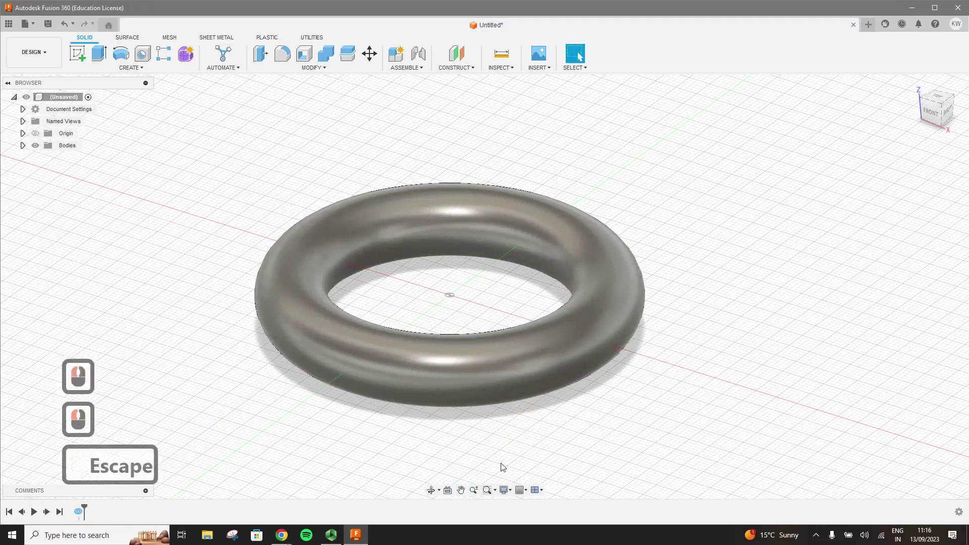
Enlarge the torus with the Zoom tool and fit the whole body to the canvas
click(476, 492)
drag(479, 368, 463, 351)
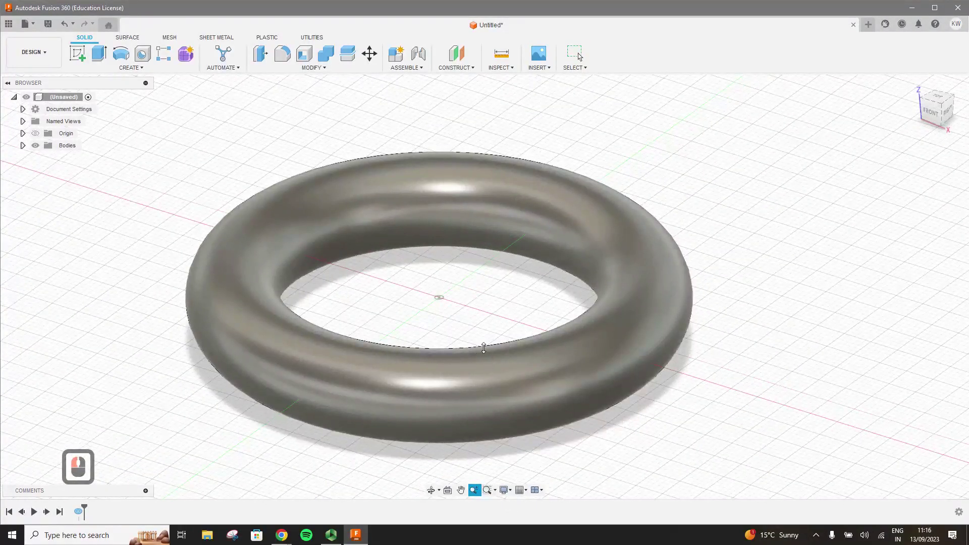
key(Escape)
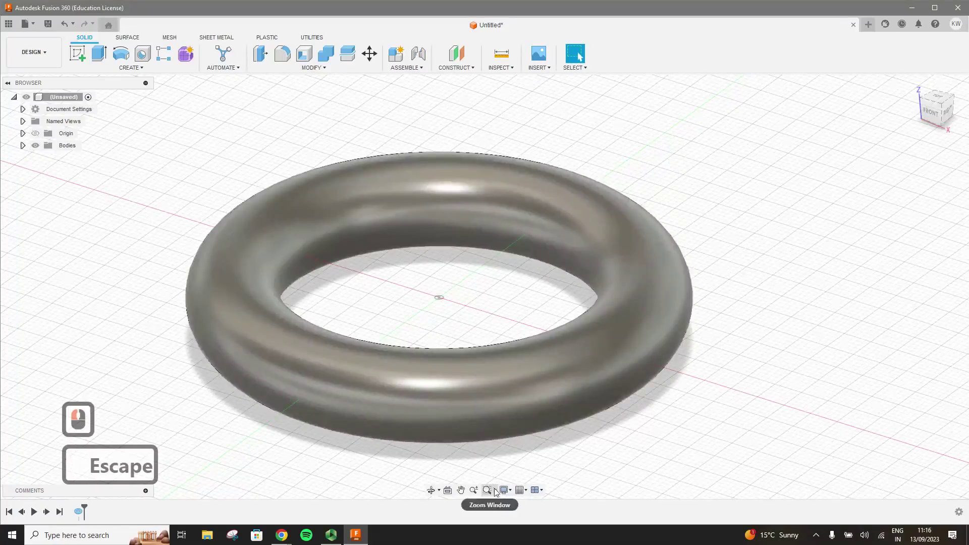
click(494, 490)
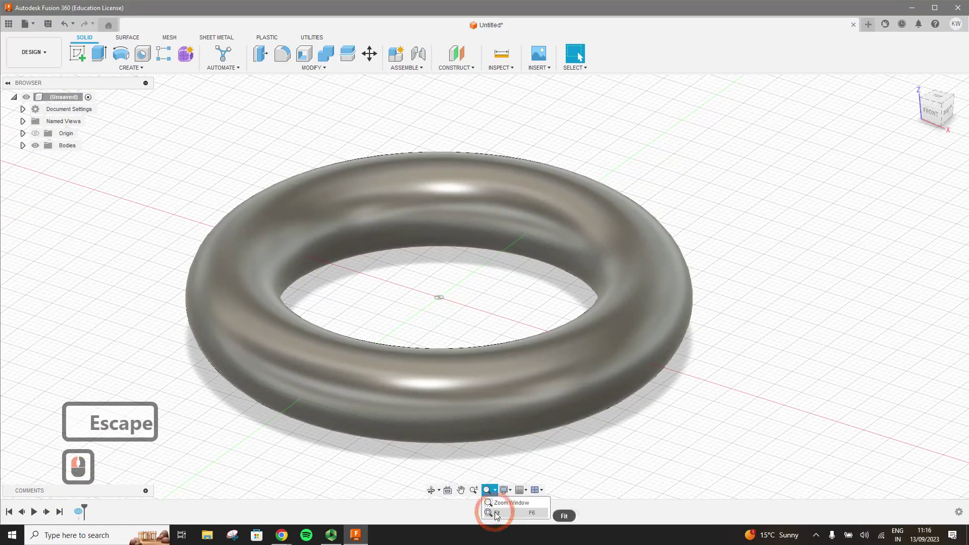
click(496, 514)
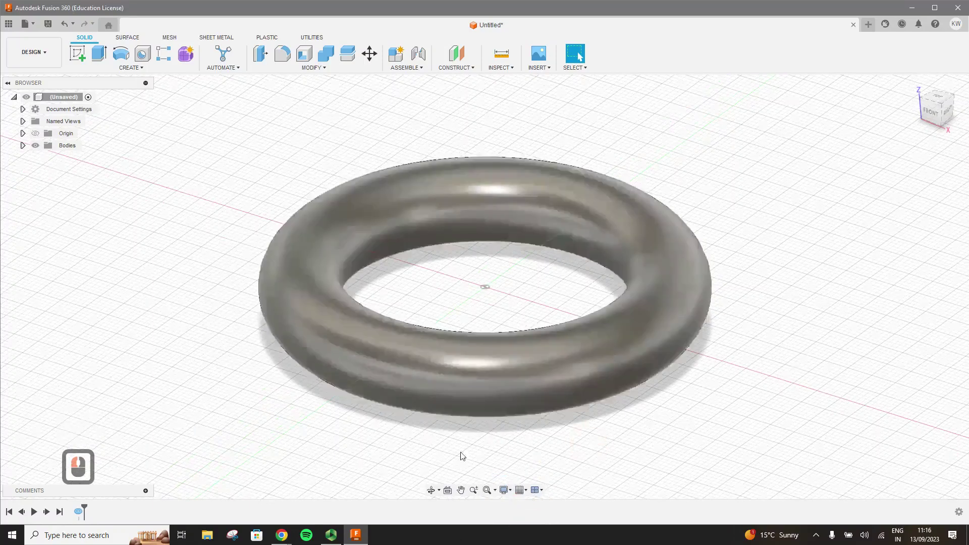
Magnify the torus's far-right section with Zoom Window
click(495, 490)
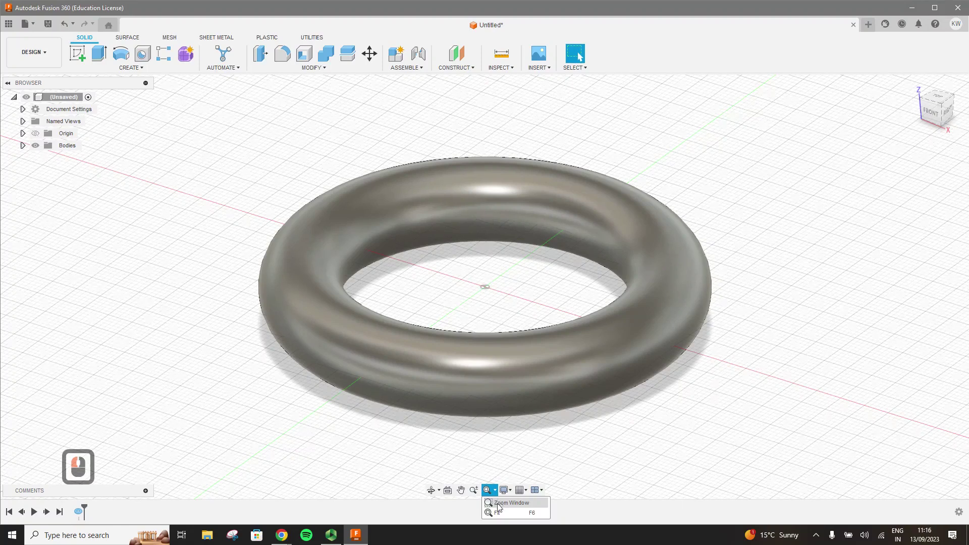
click(498, 504)
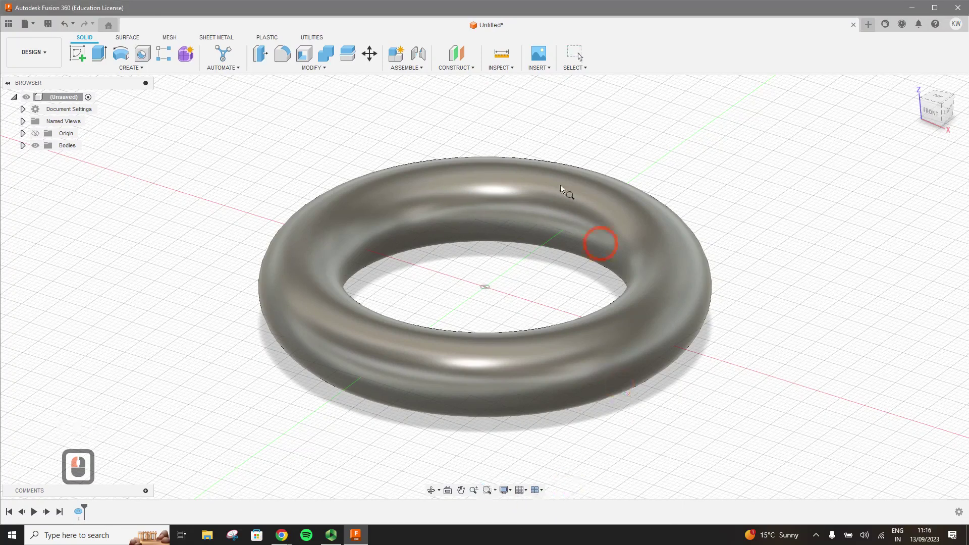
drag(530, 147, 721, 297)
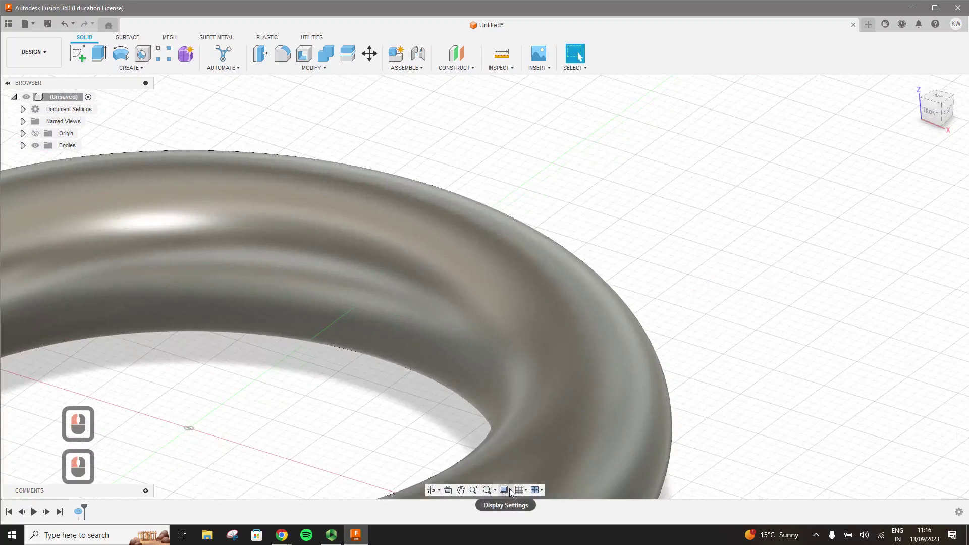
Start and leave the Look At tool, and return the torus to the home view
click(449, 491)
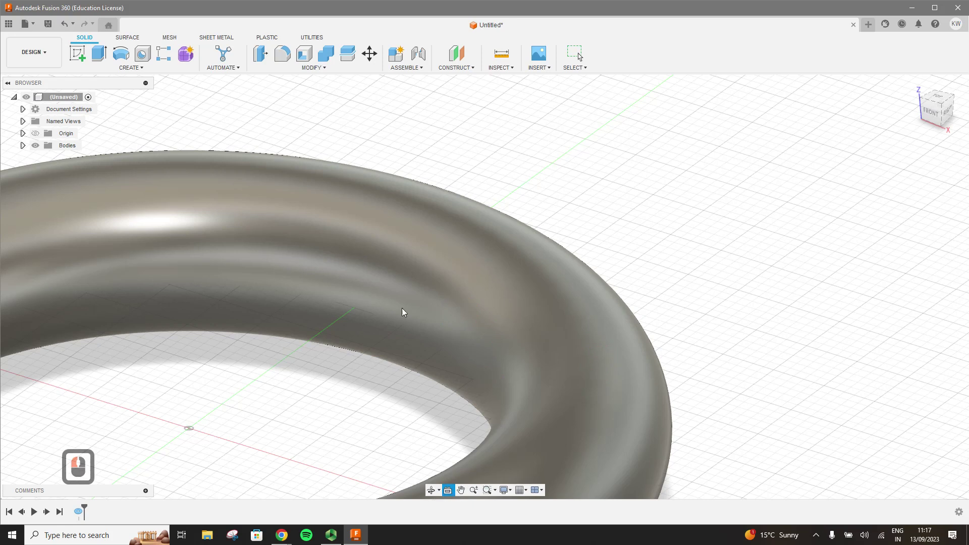
click(449, 492)
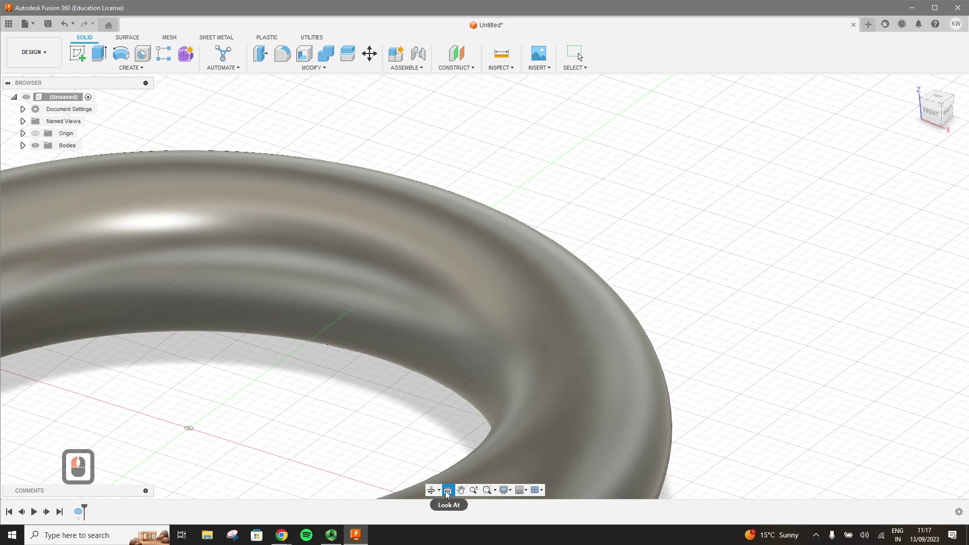
key(Escape)
scroll(495, 363, up, 5)
scroll(497, 369, down, 9)
scroll(498, 371, down, 8)
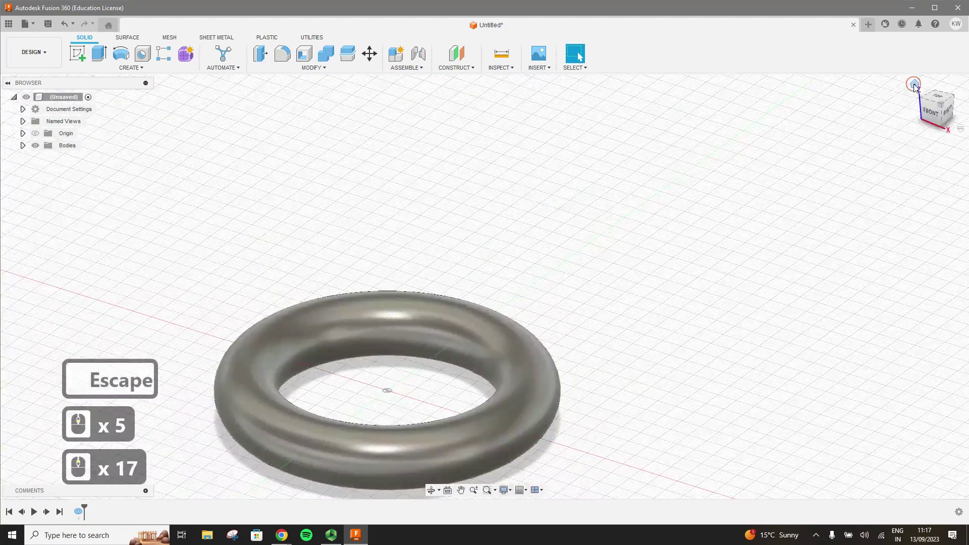
click(914, 85)
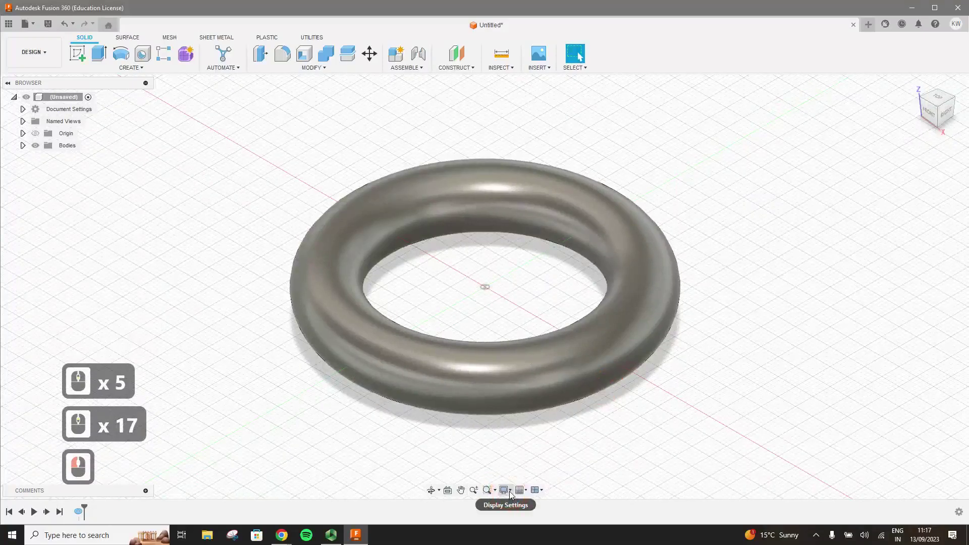
Look at the display settings and the grid and snap options
click(509, 492)
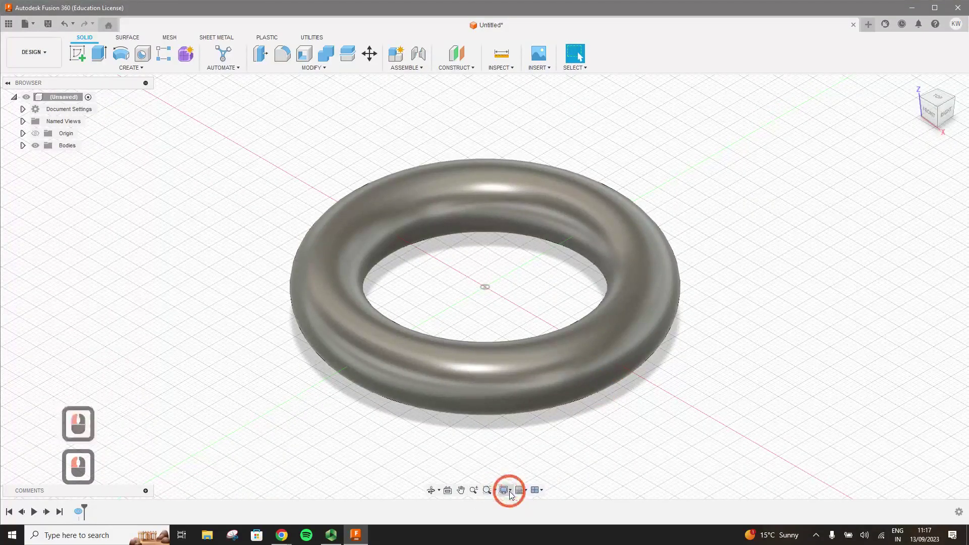
click(510, 492)
click(525, 493)
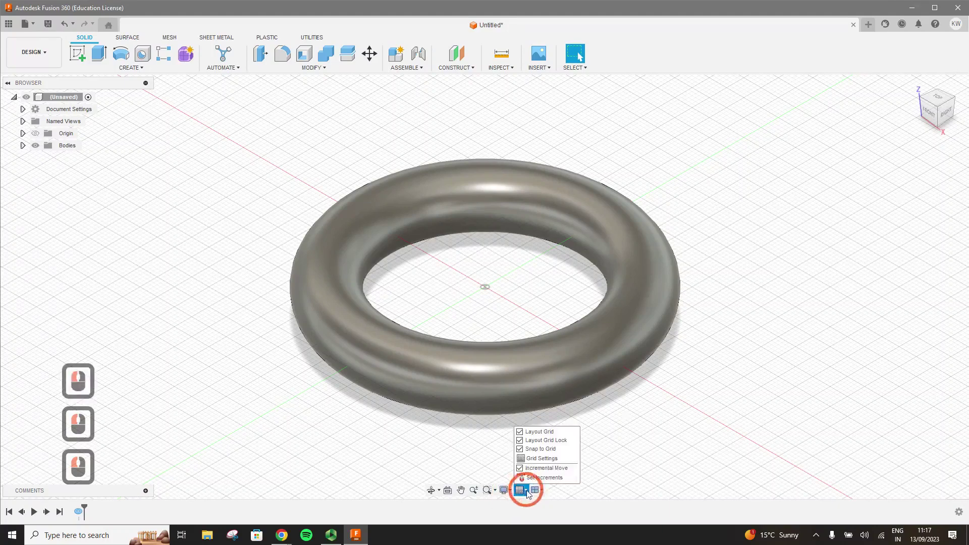
click(511, 491)
click(511, 491)
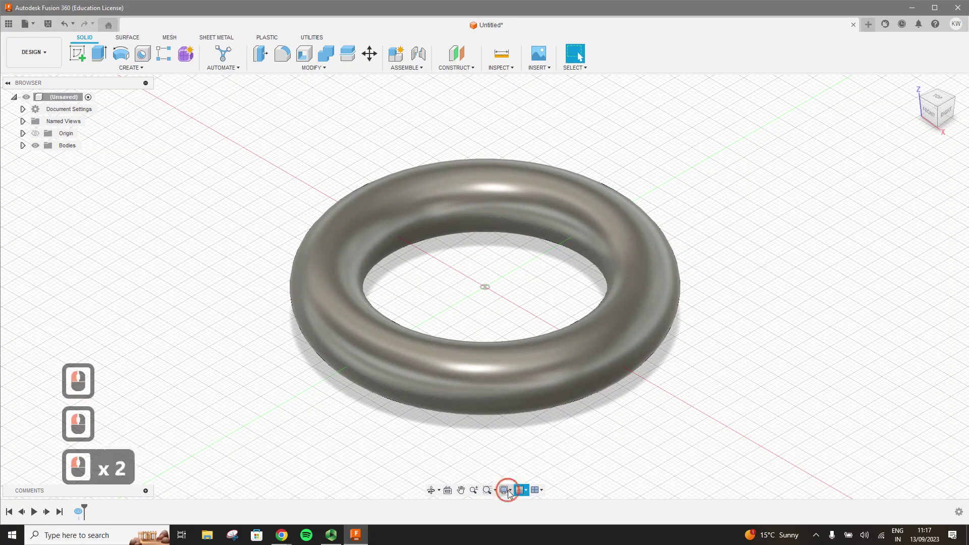
Toggle the Layout Grid, Layout Grid Lock and Snap to Grid options off and back on
click(523, 491)
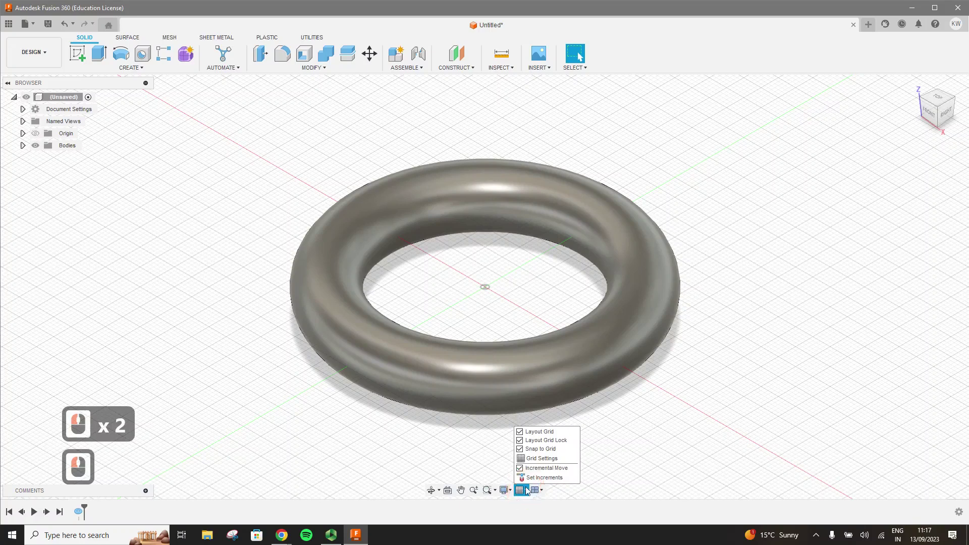
click(521, 433)
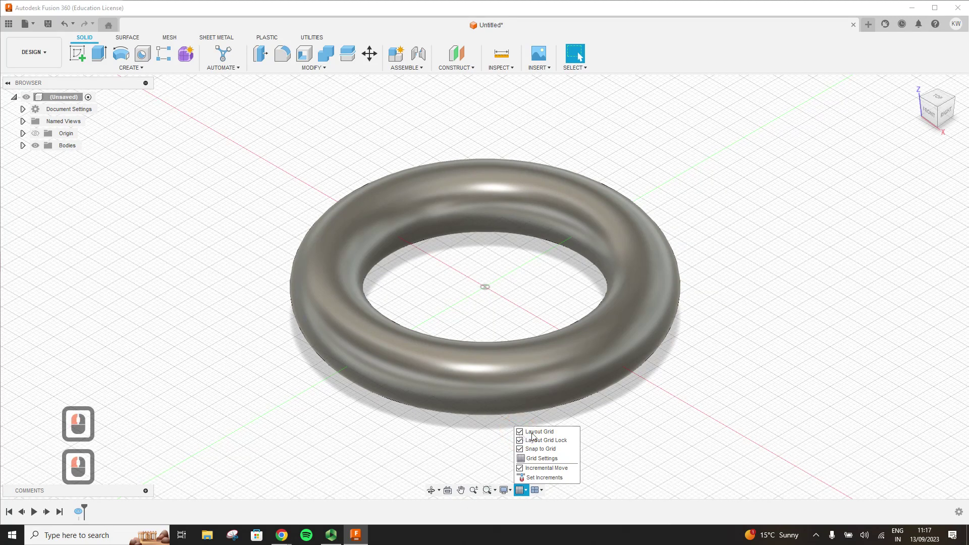
click(519, 440)
click(521, 449)
click(522, 450)
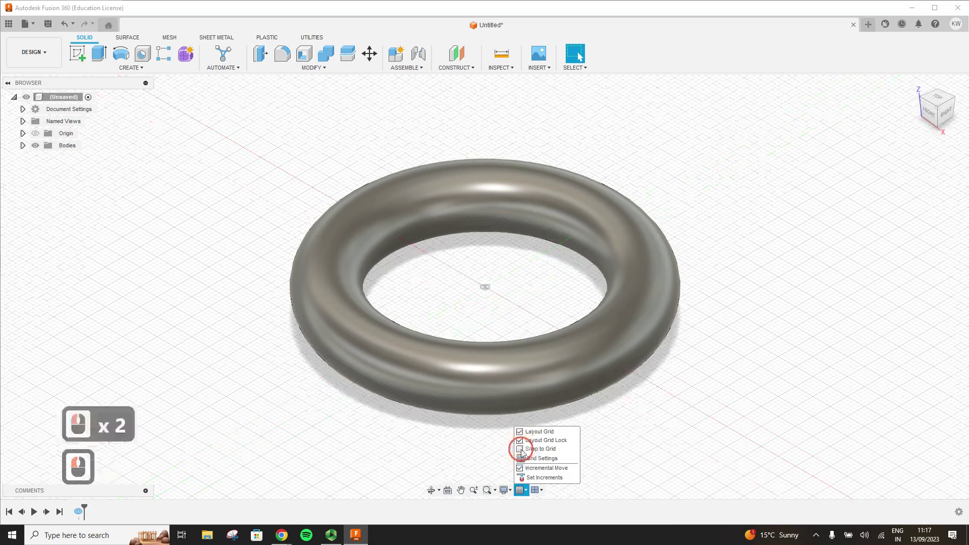
click(521, 449)
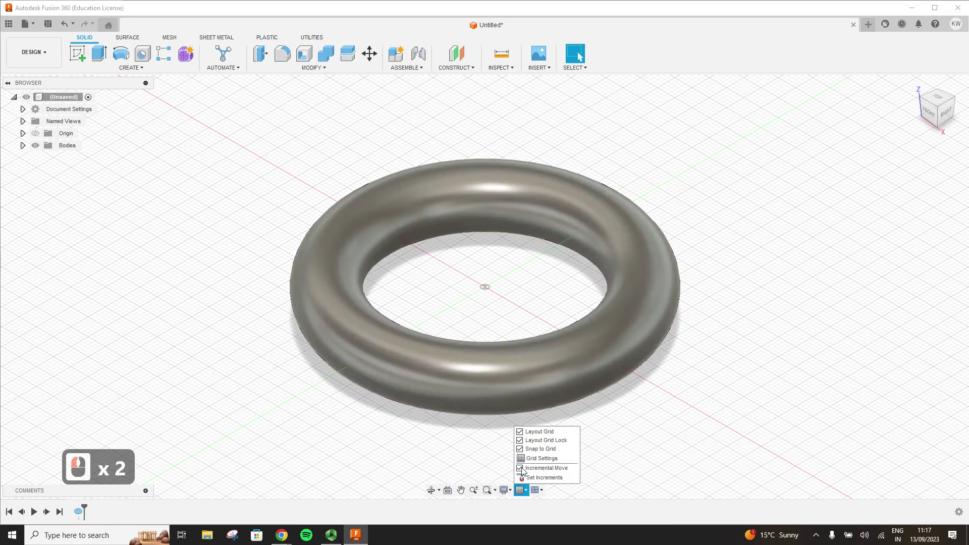
Split the canvas into multiple views of the torus and return to the single view
click(541, 490)
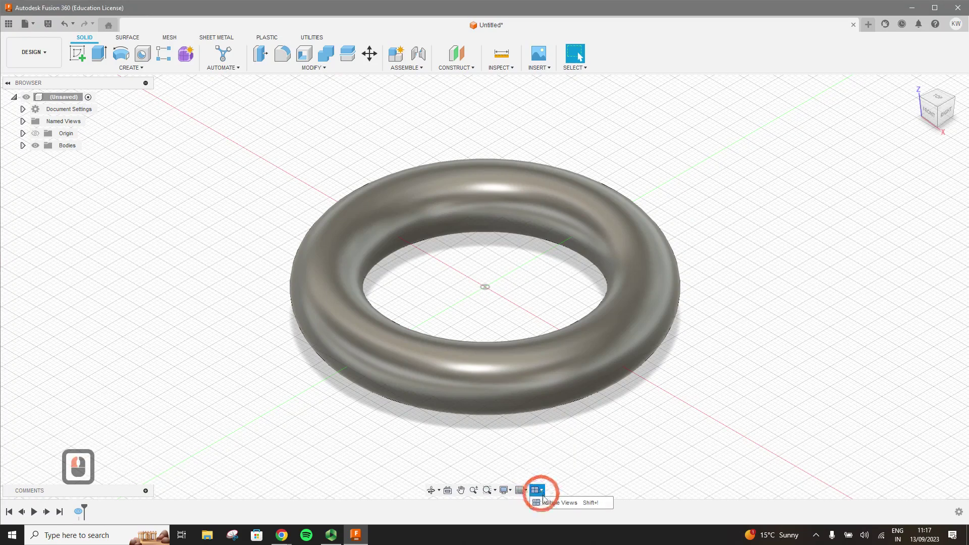
click(634, 465)
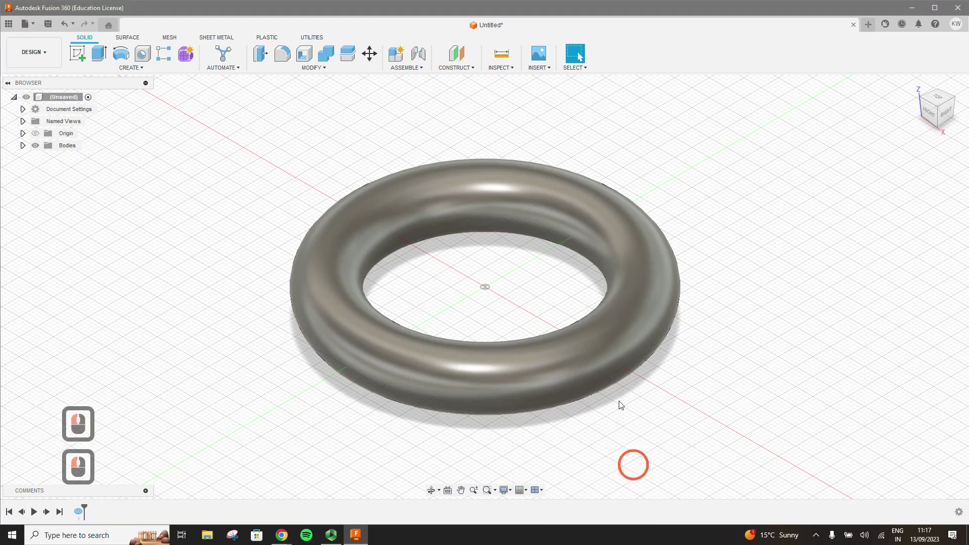
click(479, 135)
click(541, 364)
key(shift+1)
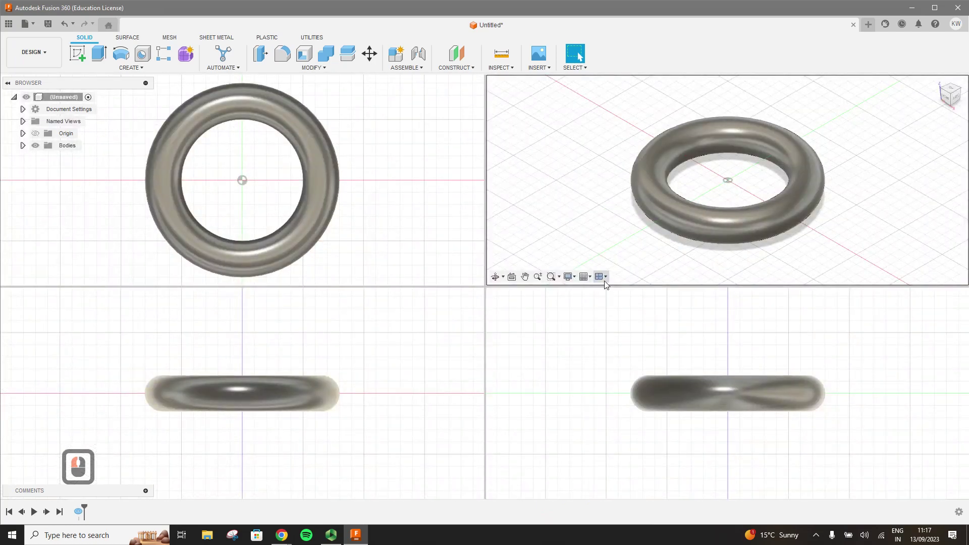
click(604, 281)
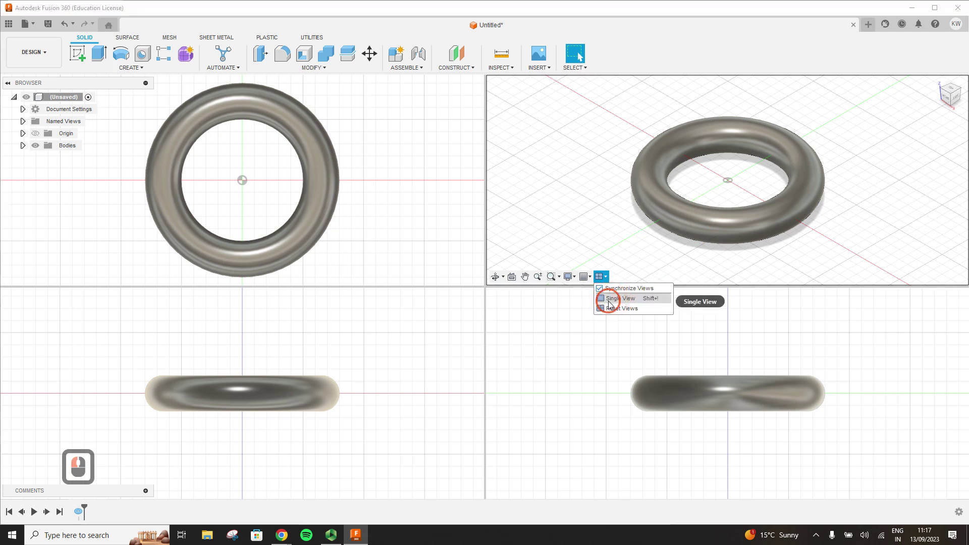
click(610, 302)
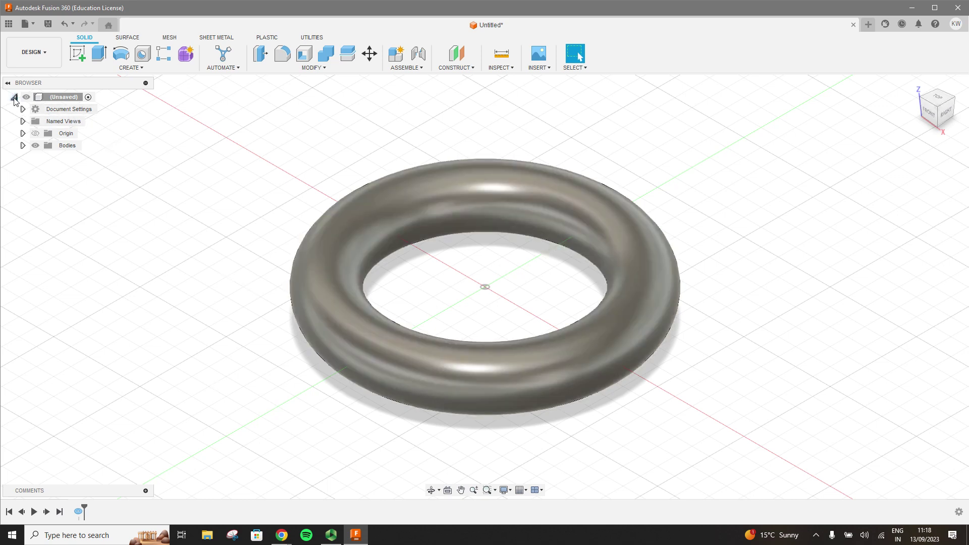
Set the visual style to Shaded and check the selected style
click(33, 25)
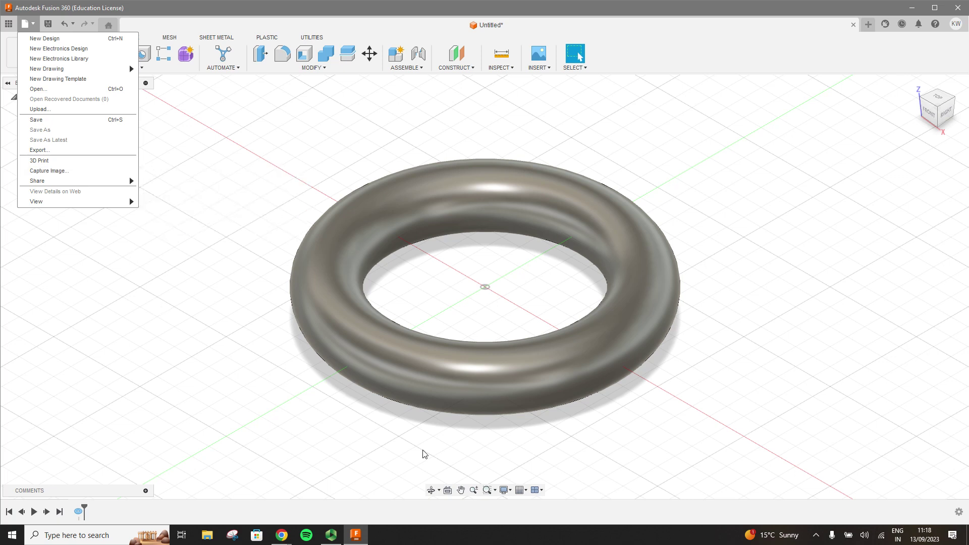
click(510, 490)
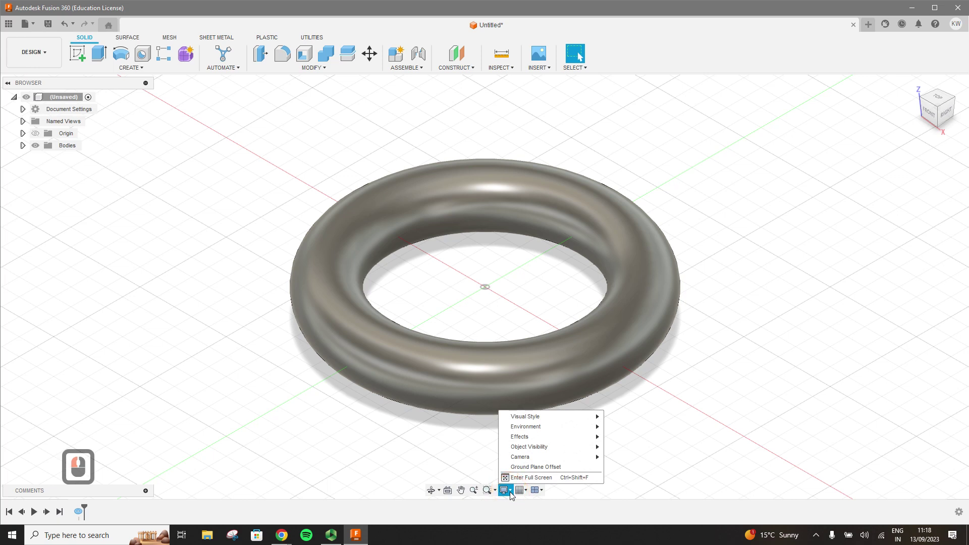
mouse_move(555, 417)
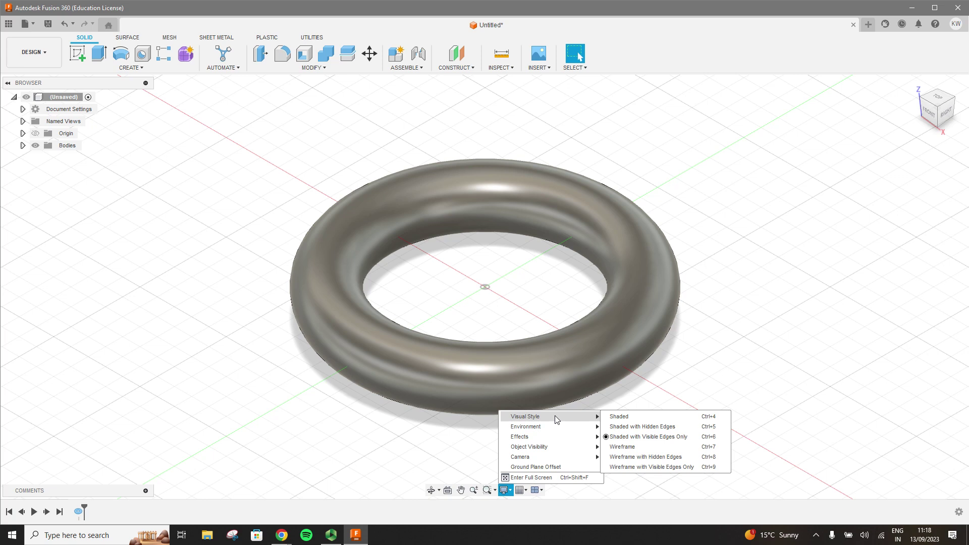
click(615, 417)
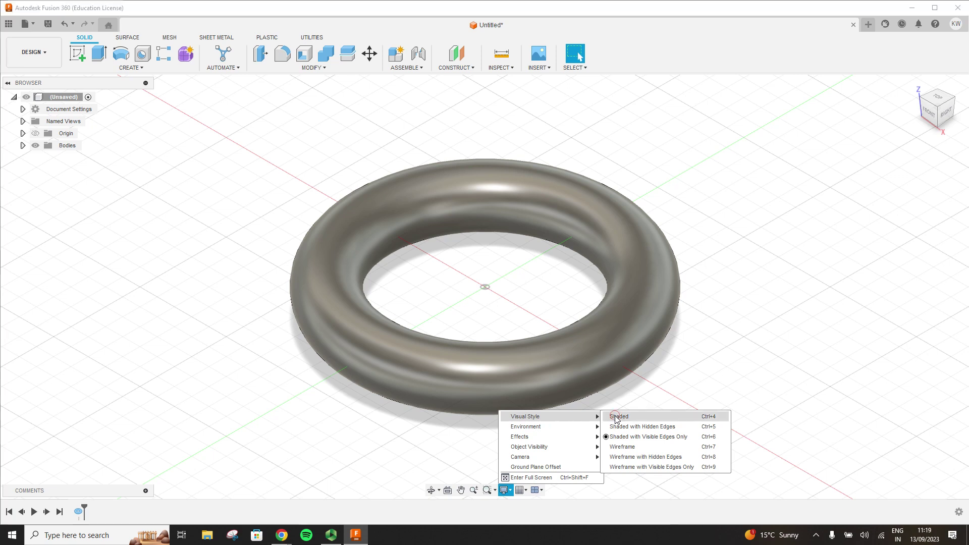
click(506, 490)
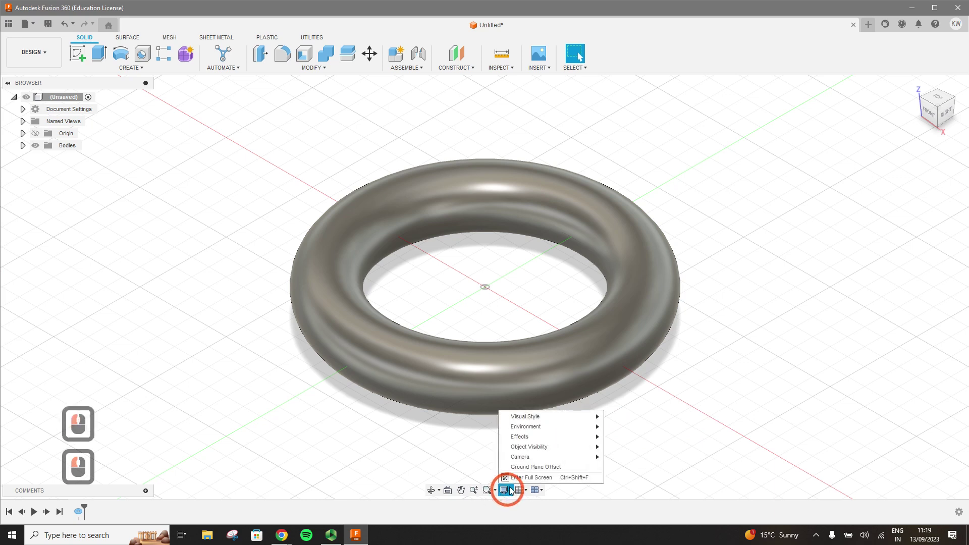
click(583, 418)
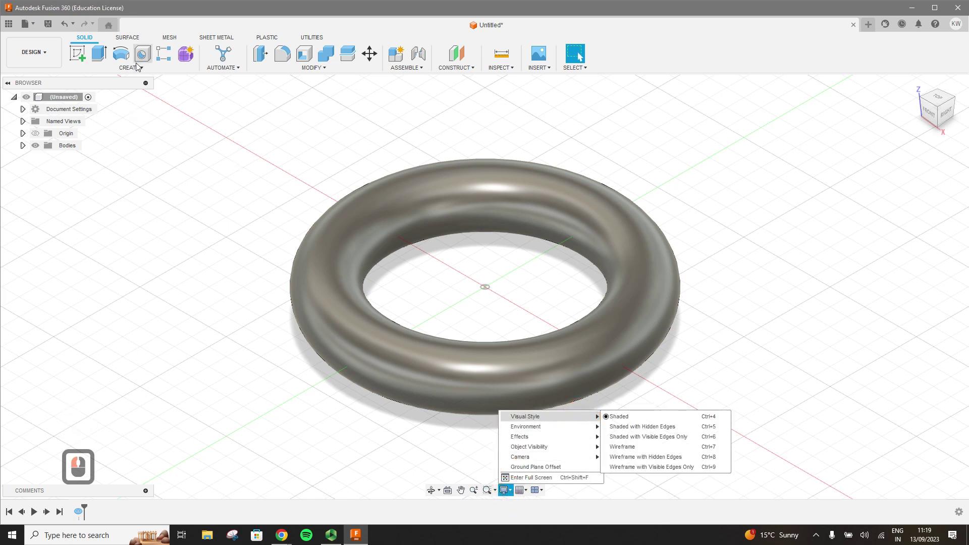
Create a 5 mm high box as a new body on the ground plane inside the torus, with one base corner at the origin
click(129, 69)
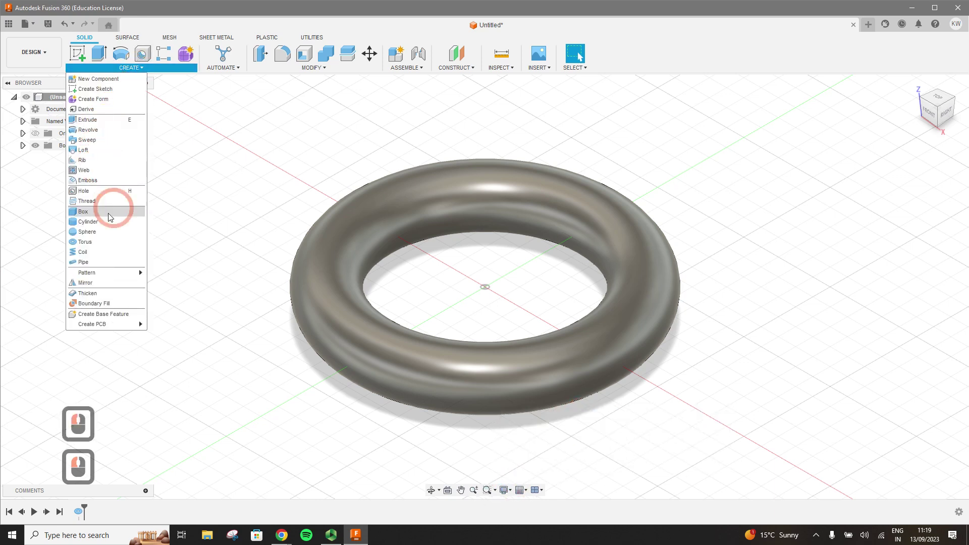
click(84, 212)
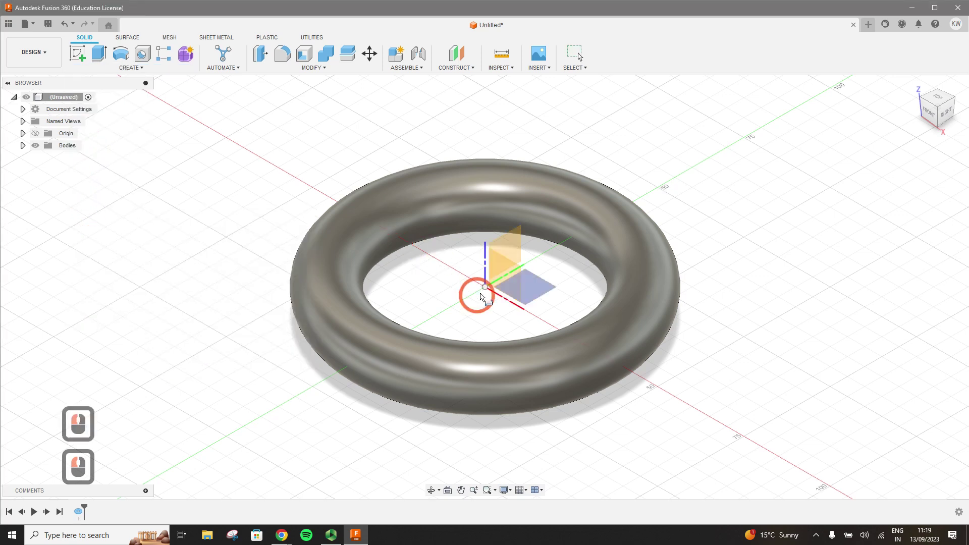
click(533, 285)
click(486, 287)
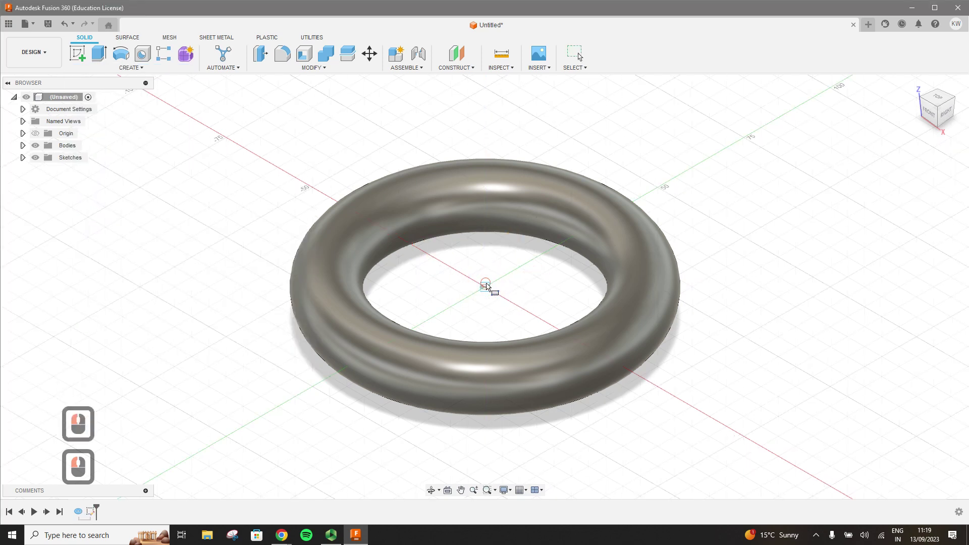
drag(486, 286, 546, 275)
click(556, 284)
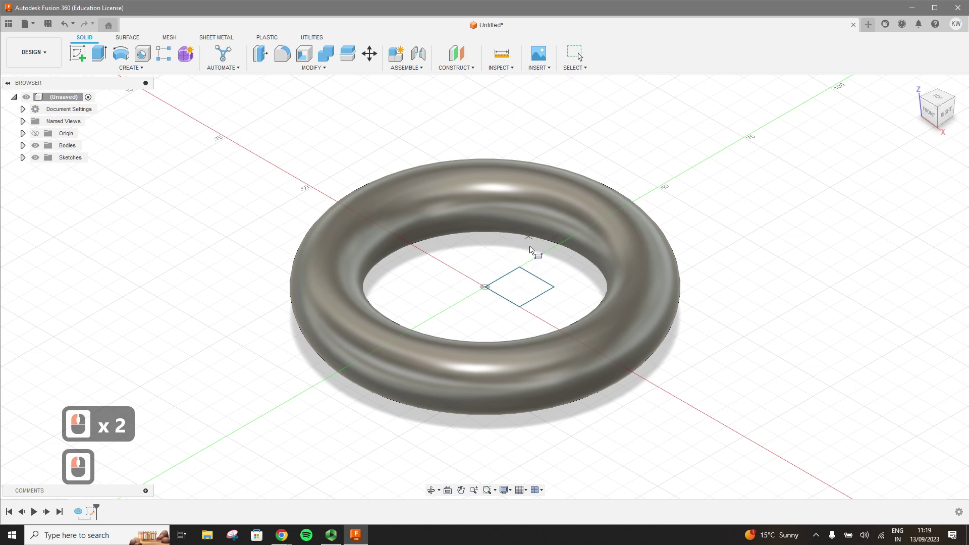
click(535, 244)
click(640, 280)
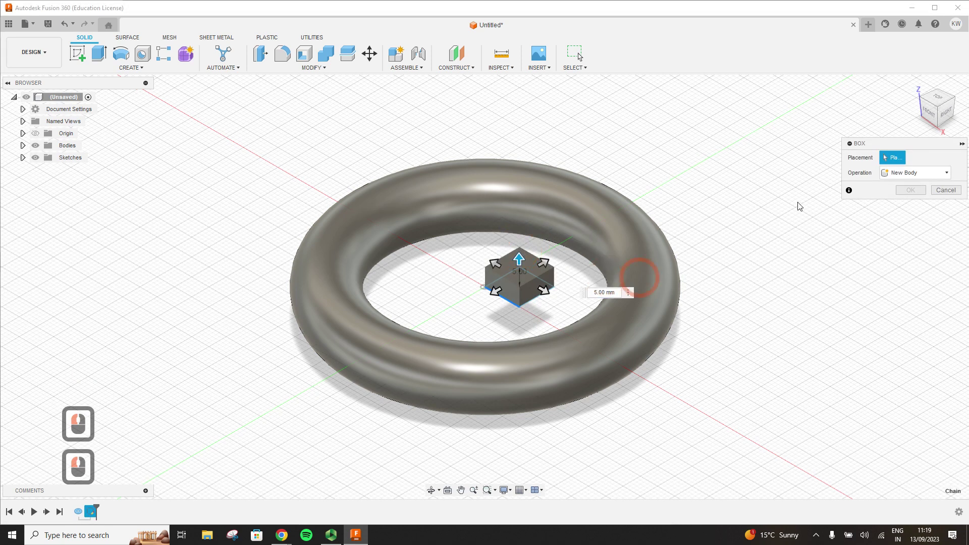
click(910, 236)
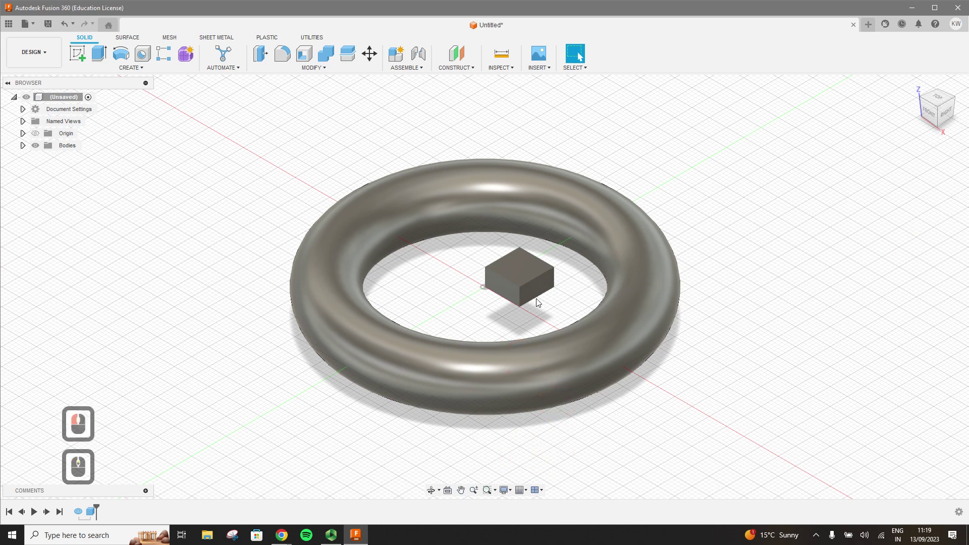
Set the visual style to Shaded with Hidden Edges for a close view of the box
scroll(523, 317, up, 5)
scroll(536, 304, up, 7)
scroll(537, 304, up, 6)
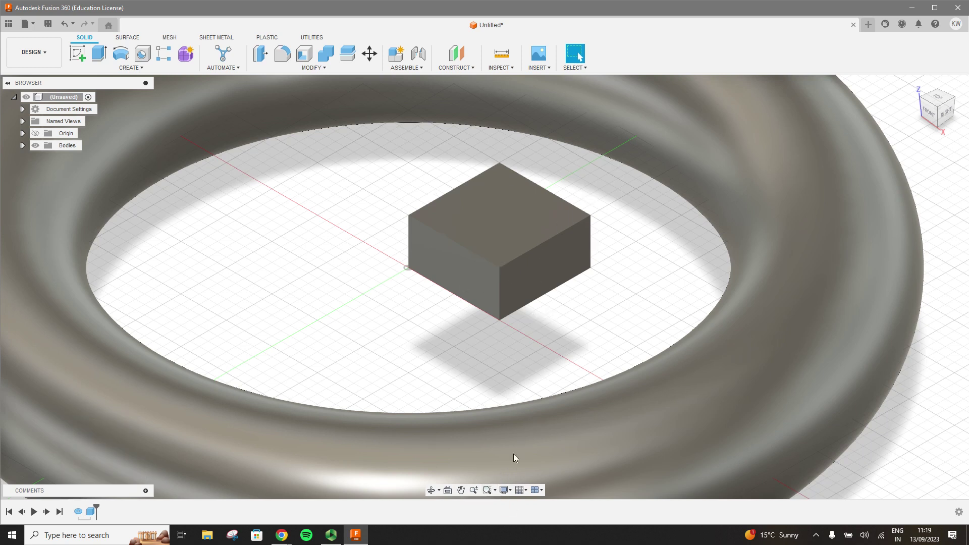
click(508, 490)
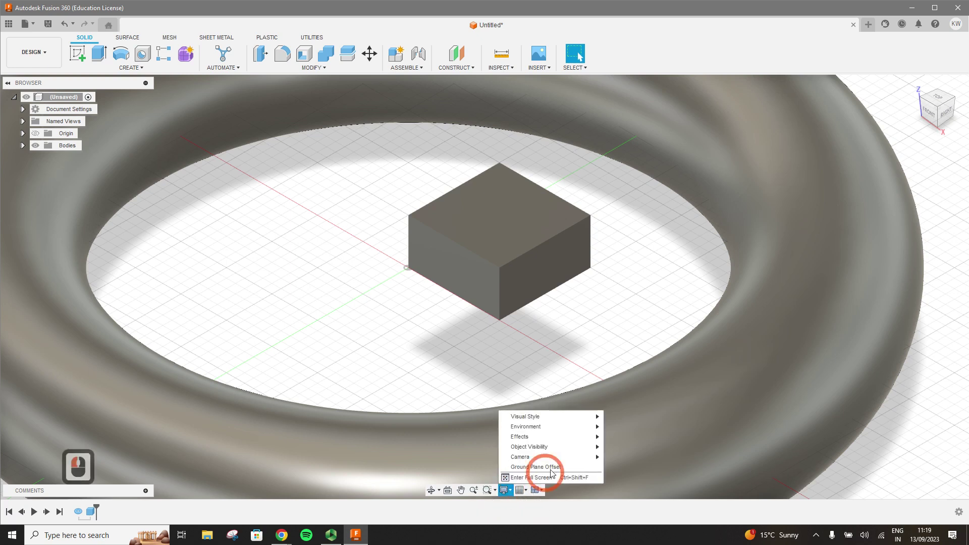
mouse_move(578, 418)
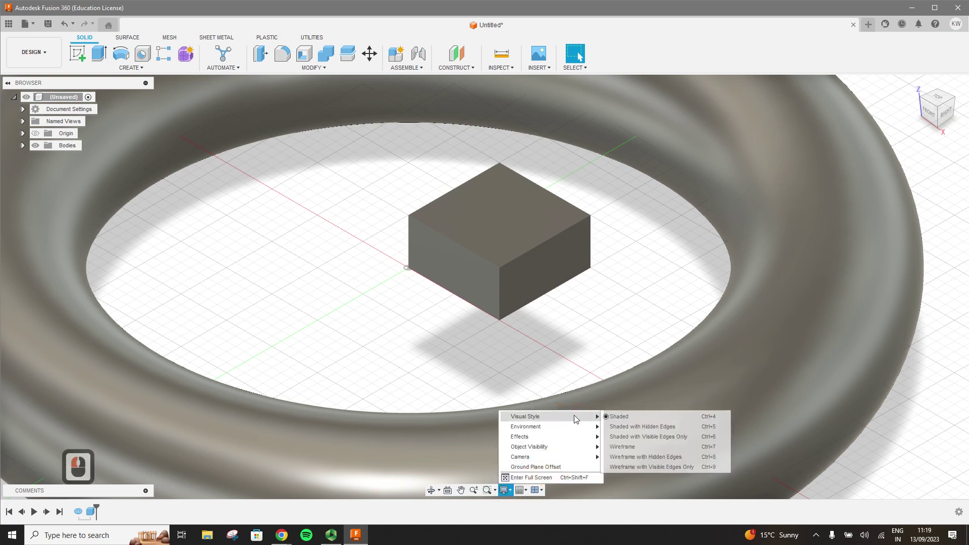
click(621, 427)
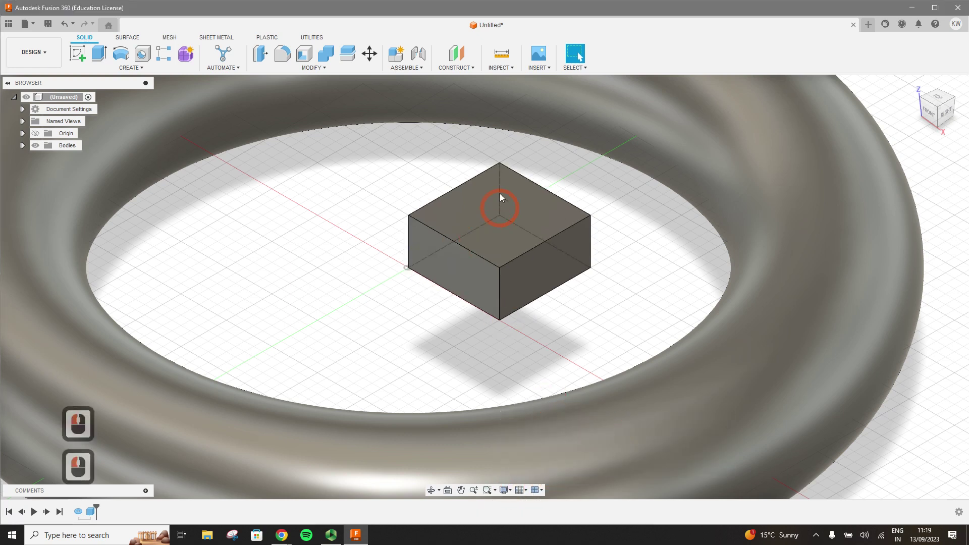
Set the visual style to Shaded with Visible Edges Only
click(506, 490)
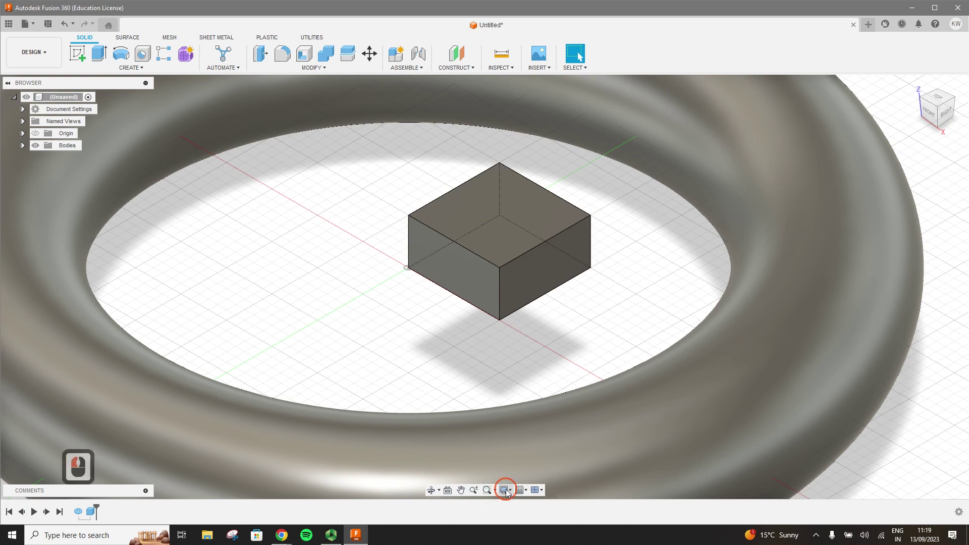
click(548, 417)
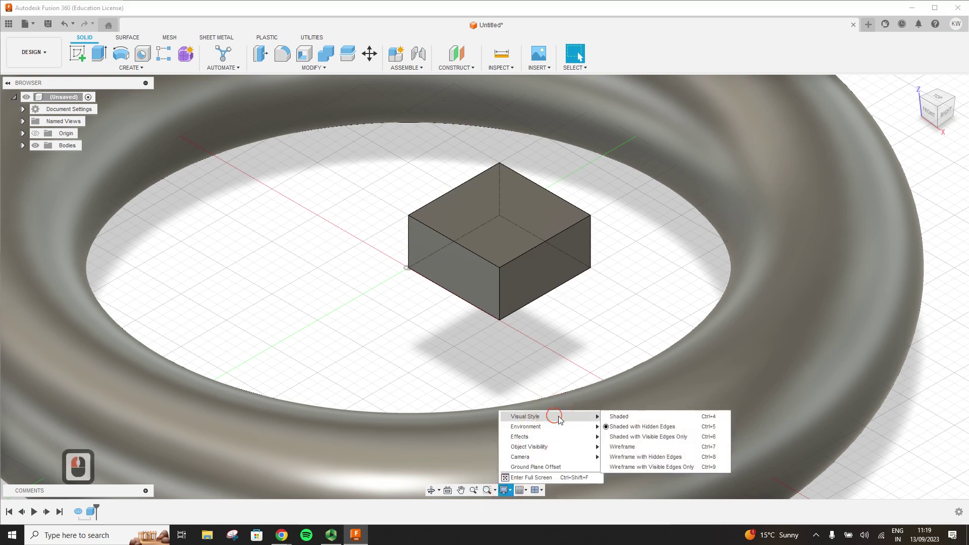
click(632, 437)
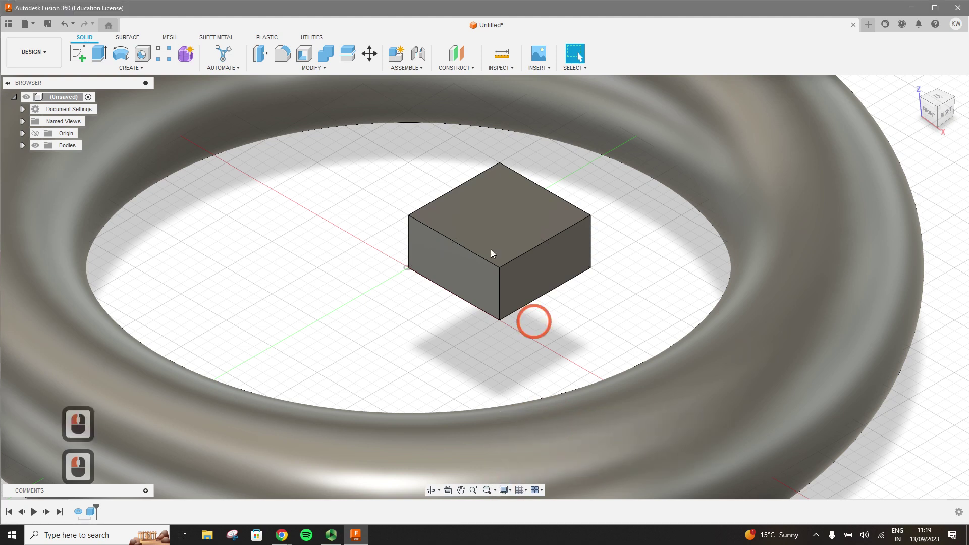
Set the visual style to Wireframe and check the selected style
click(504, 490)
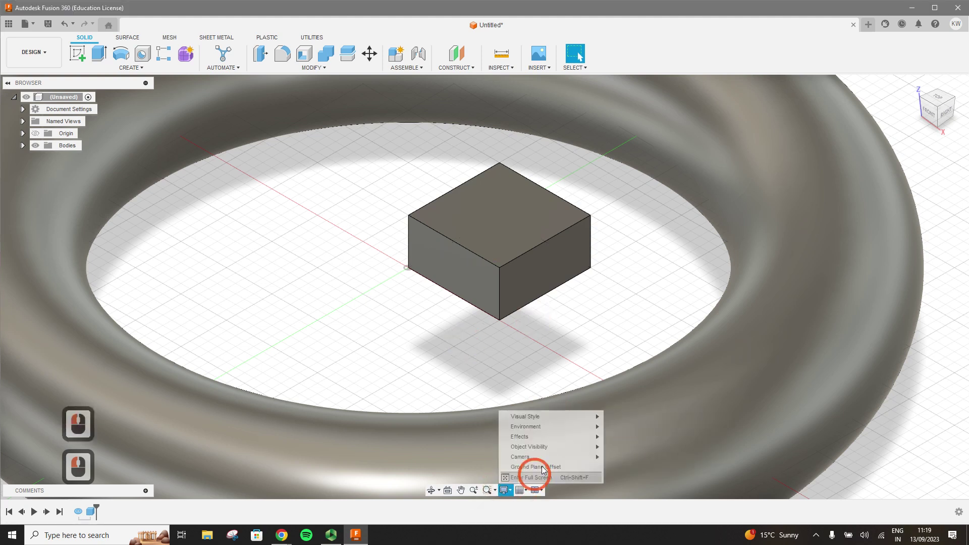
click(596, 426)
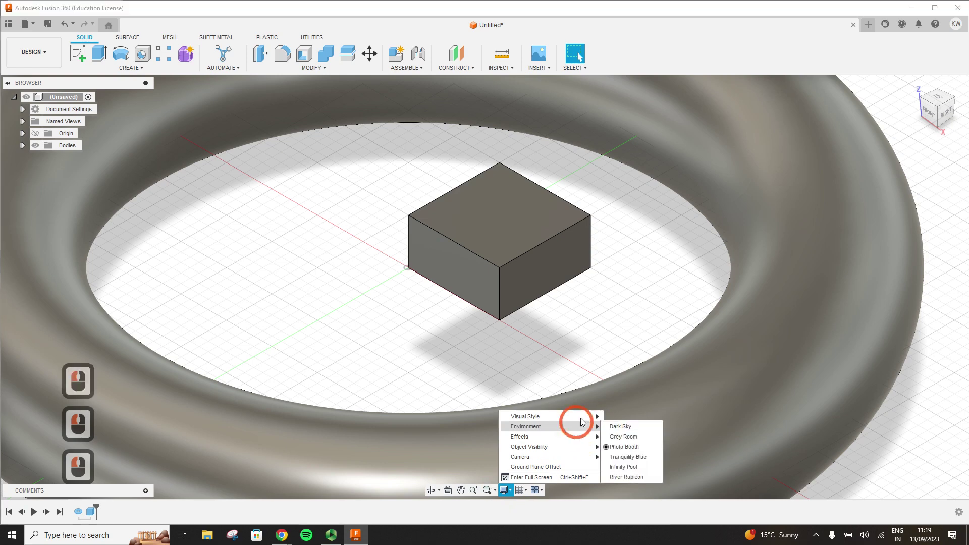
mouse_move(581, 416)
click(631, 447)
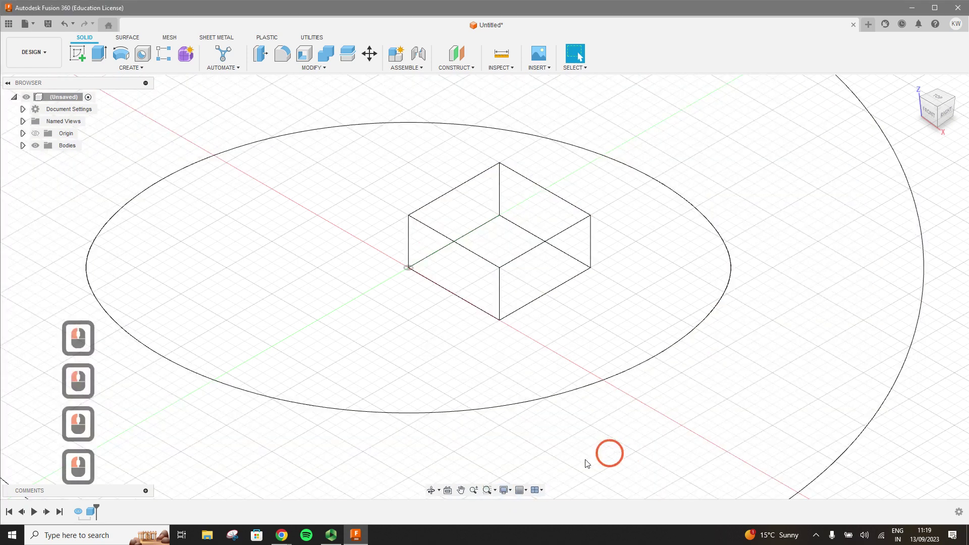
click(507, 490)
mouse_move(581, 417)
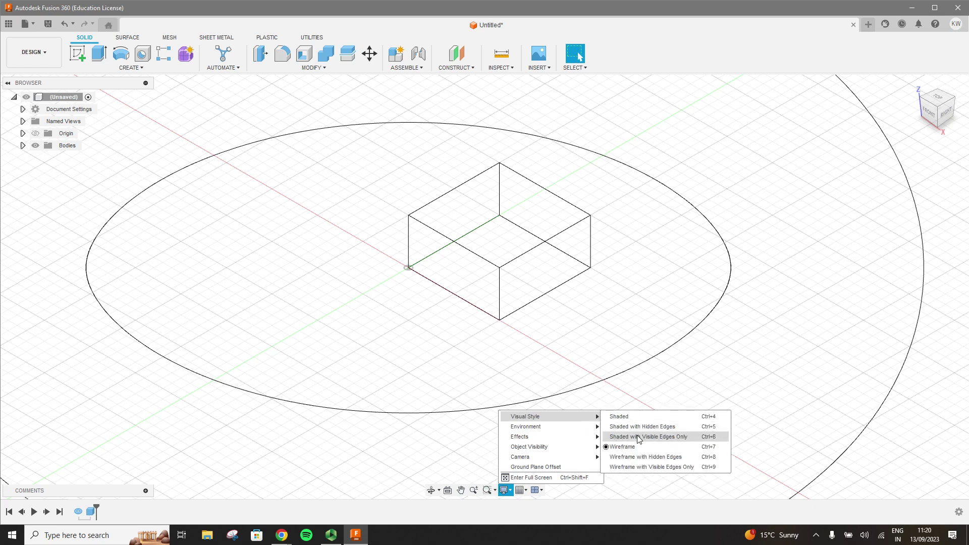
click(612, 447)
Set the visual style back to Shaded with Visible Edges Only for the torus and box
click(511, 489)
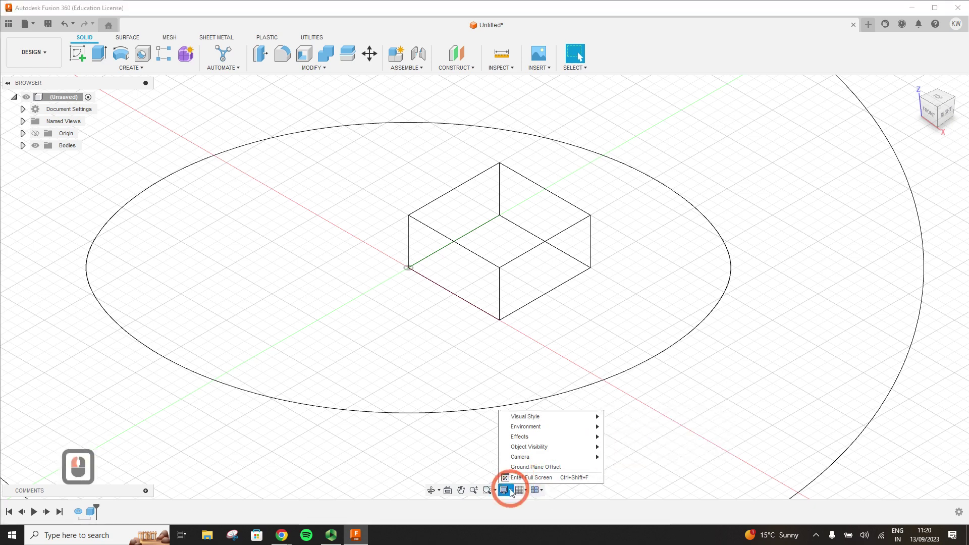
click(588, 417)
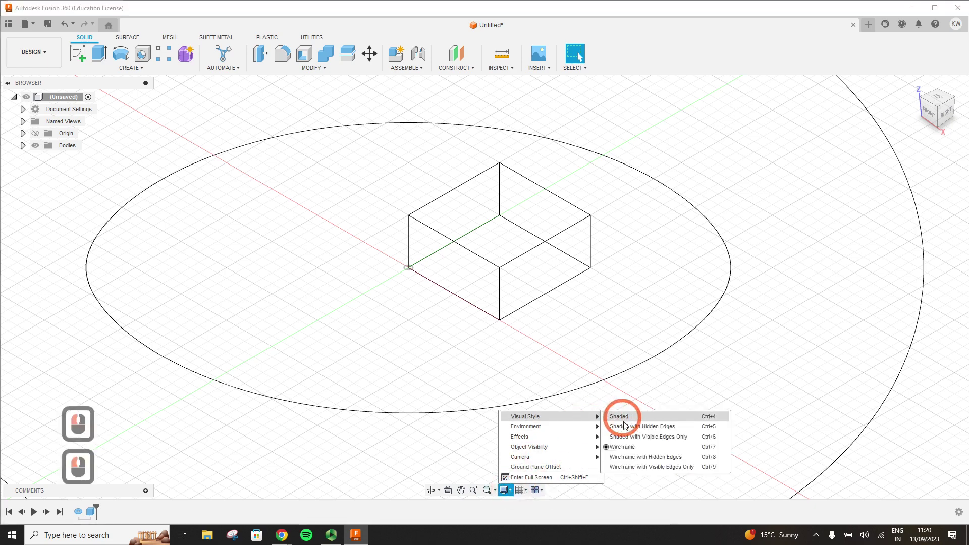
click(626, 437)
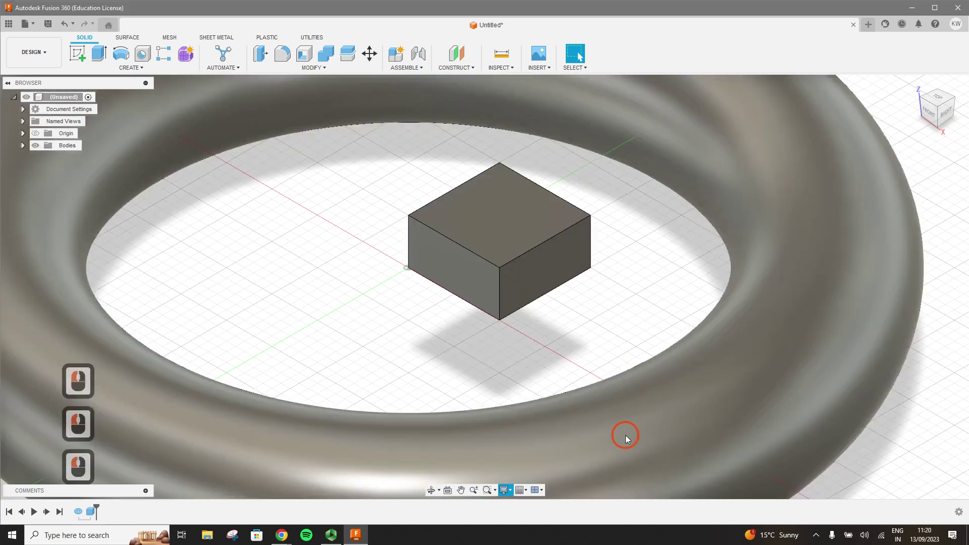
Review the available visual styles and display environments while viewing the torus and box at different zoom levels
click(506, 489)
click(586, 418)
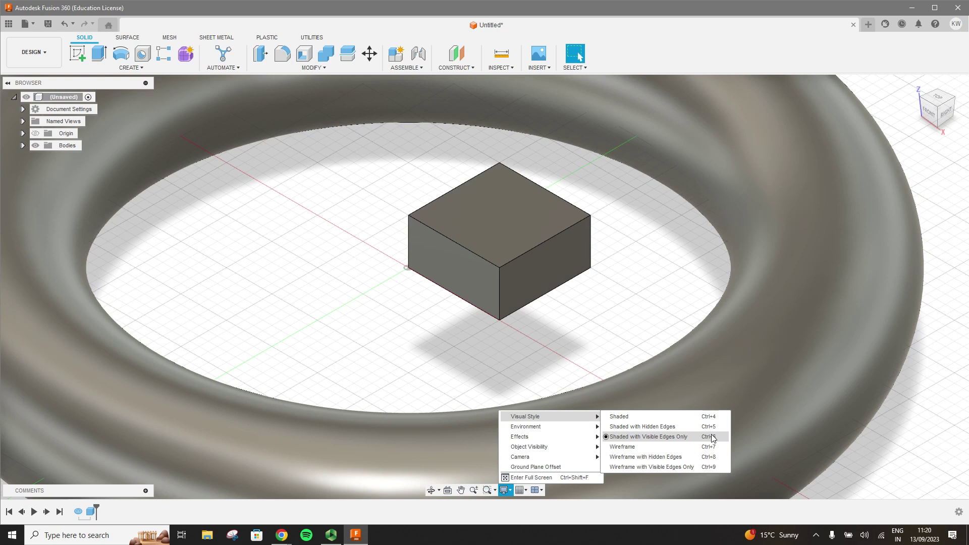
mouse_move(598, 429)
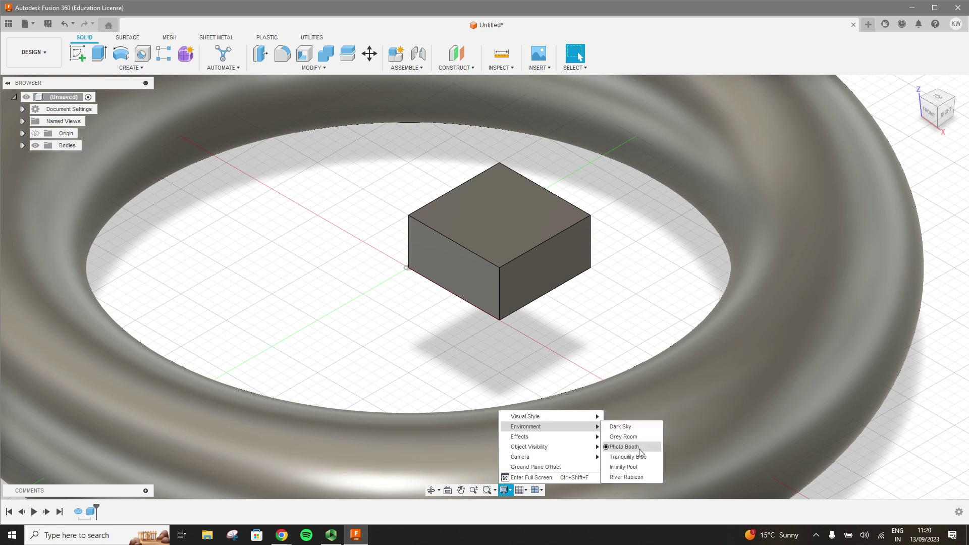
scroll(639, 359, up, 5)
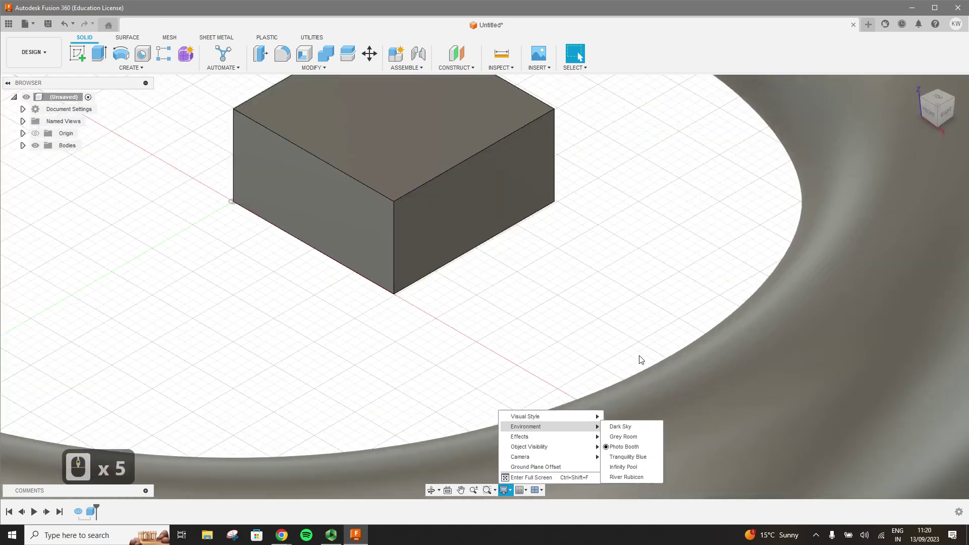
scroll(640, 360, down, 8)
scroll(639, 359, down, 8)
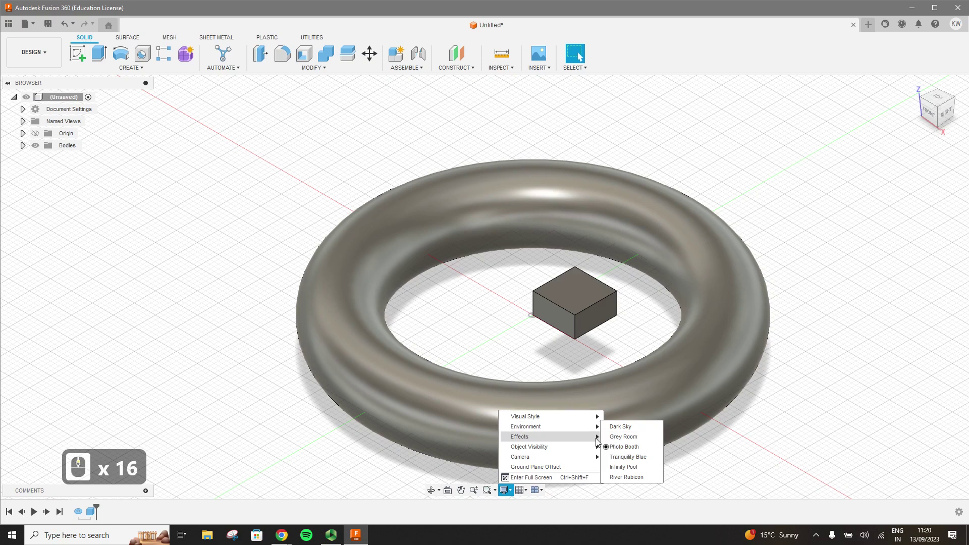
Turn off the Ground Plane, Ambient Occlusion and Anti-Aliasing display effects, leaving Object Shadow off as well
mouse_move(597, 440)
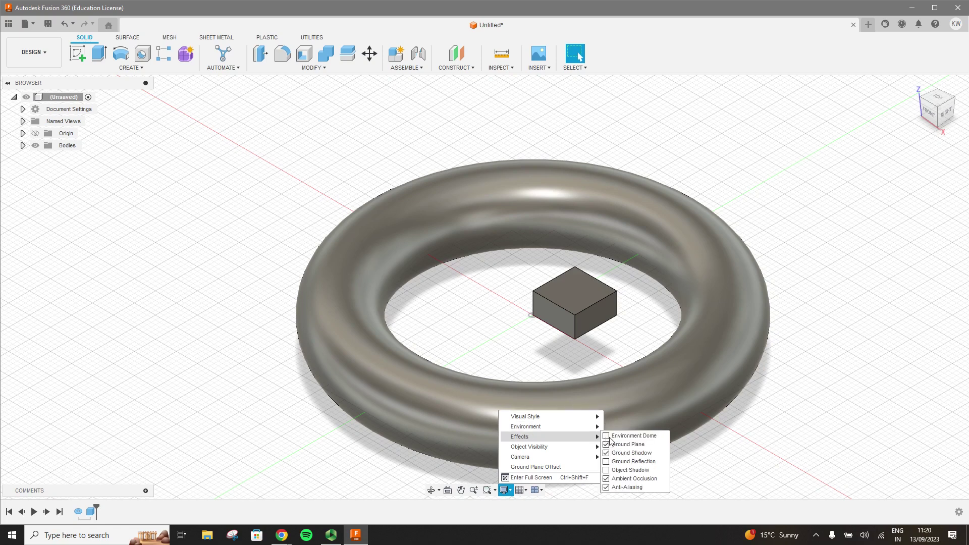
click(607, 445)
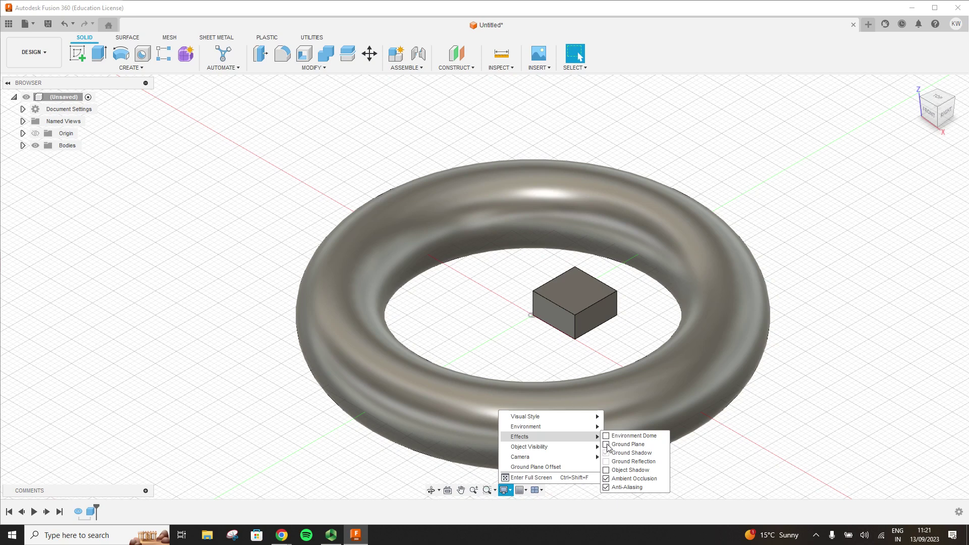
click(607, 479)
click(607, 487)
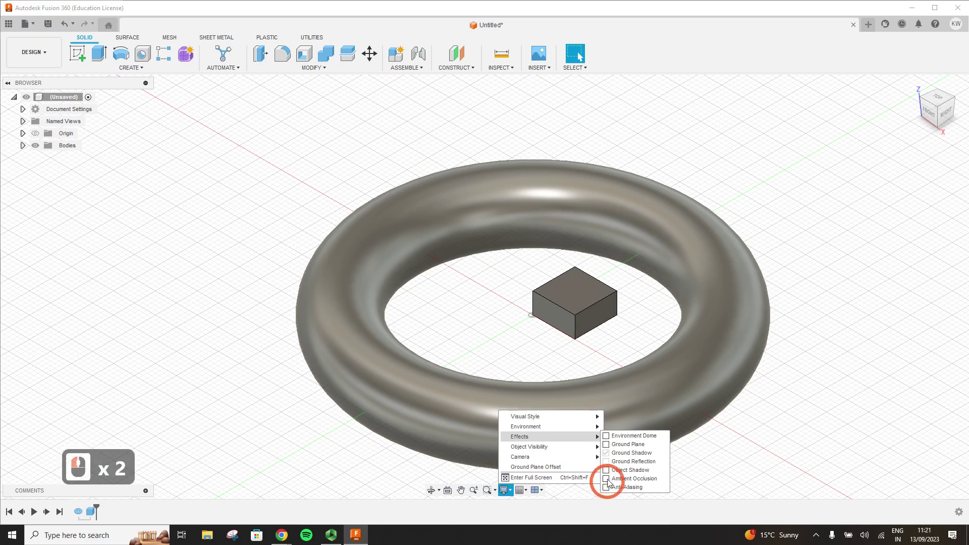
click(607, 471)
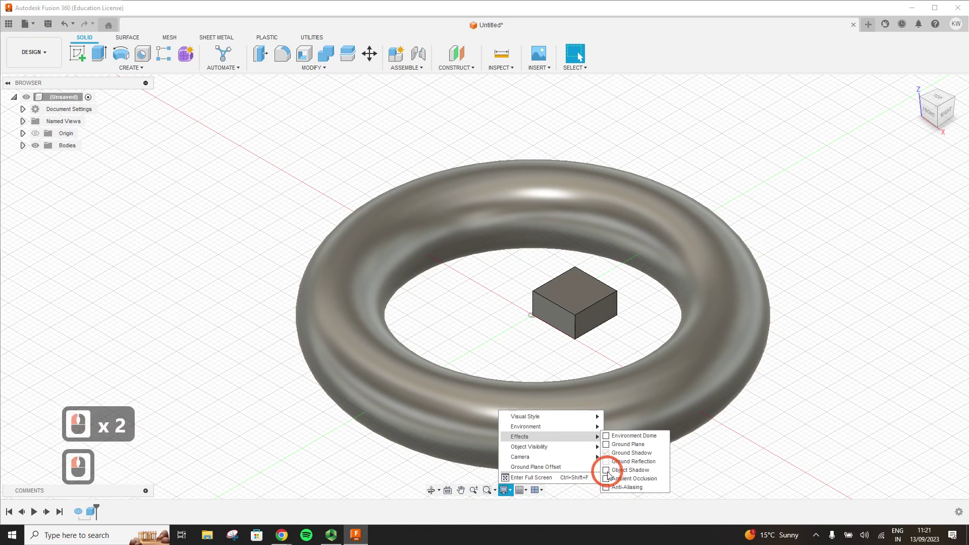
click(608, 471)
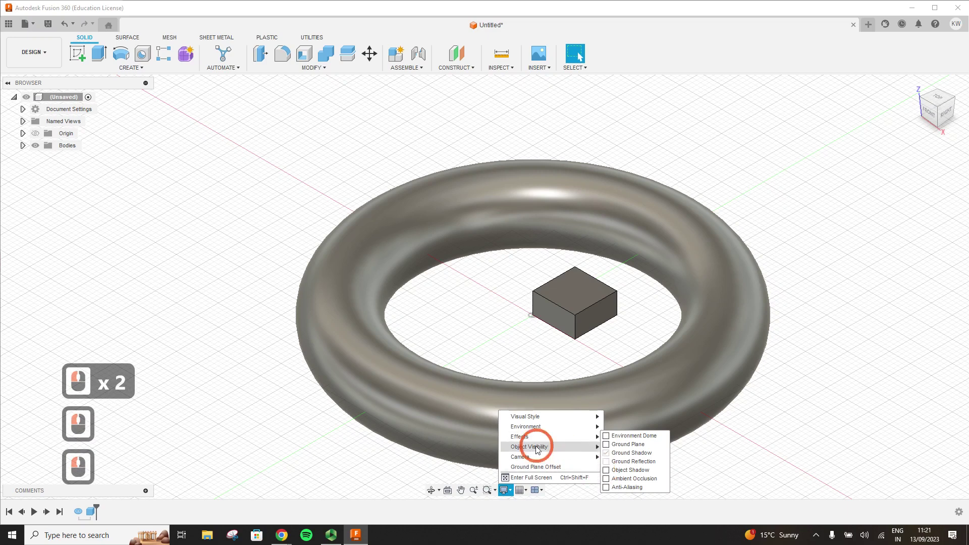
Review the object visibility options and hide the torus body, leaving the box body shown
mouse_move(538, 450)
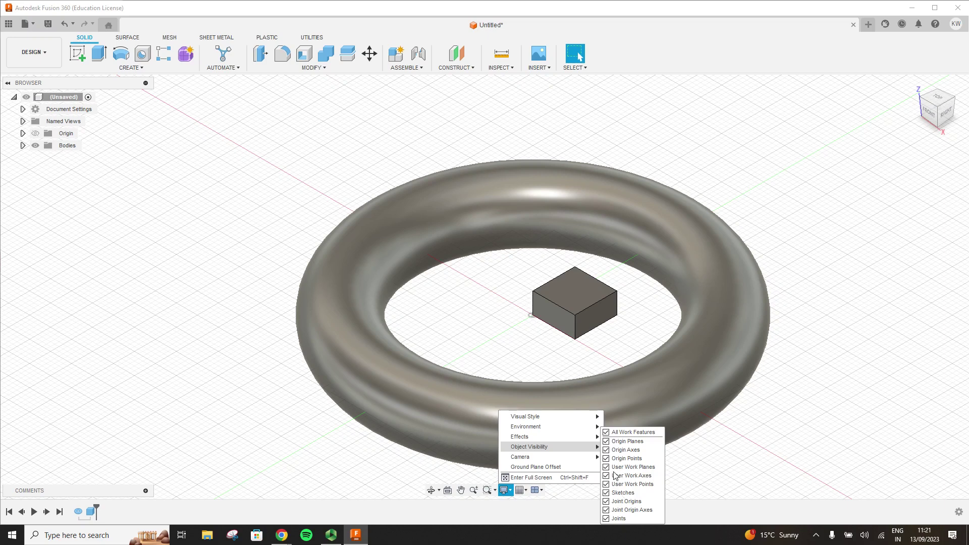
mouse_move(593, 459)
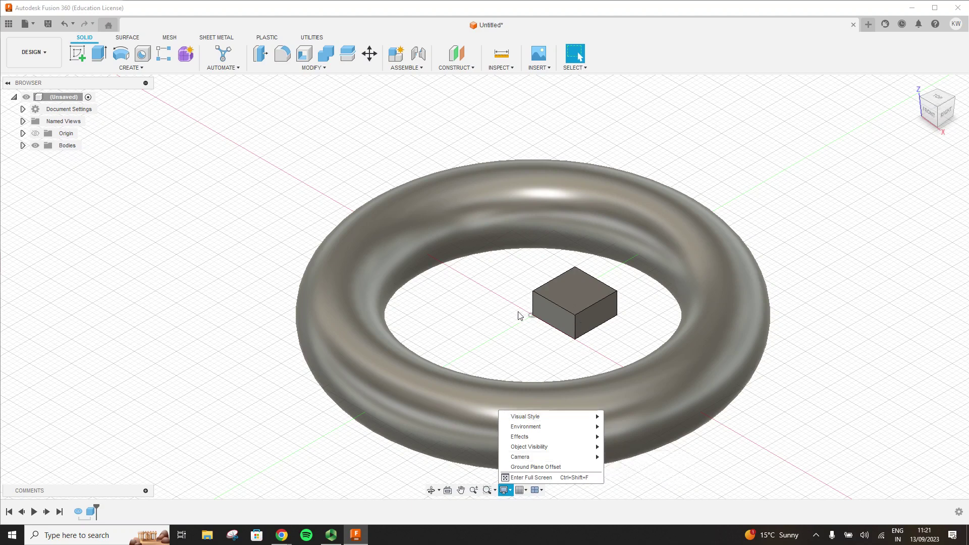
click(22, 146)
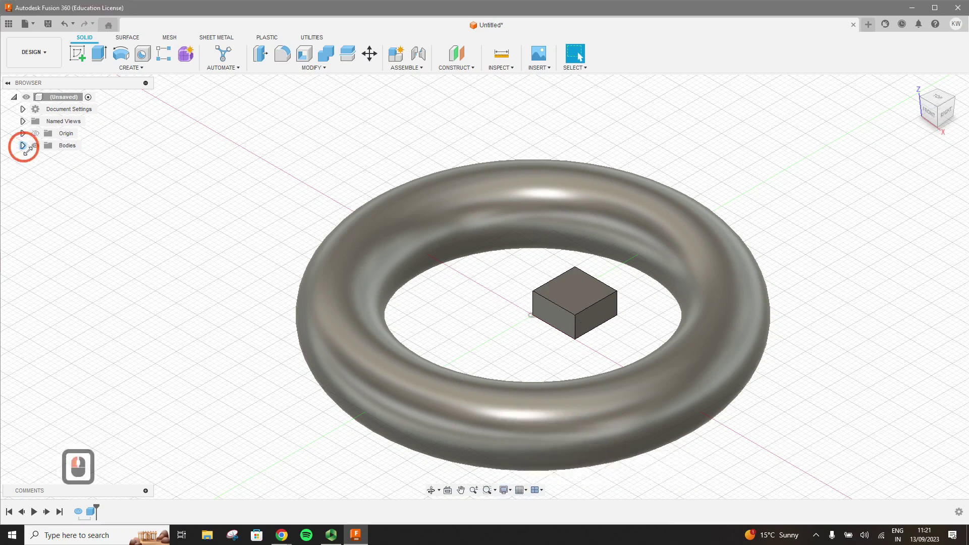
click(22, 146)
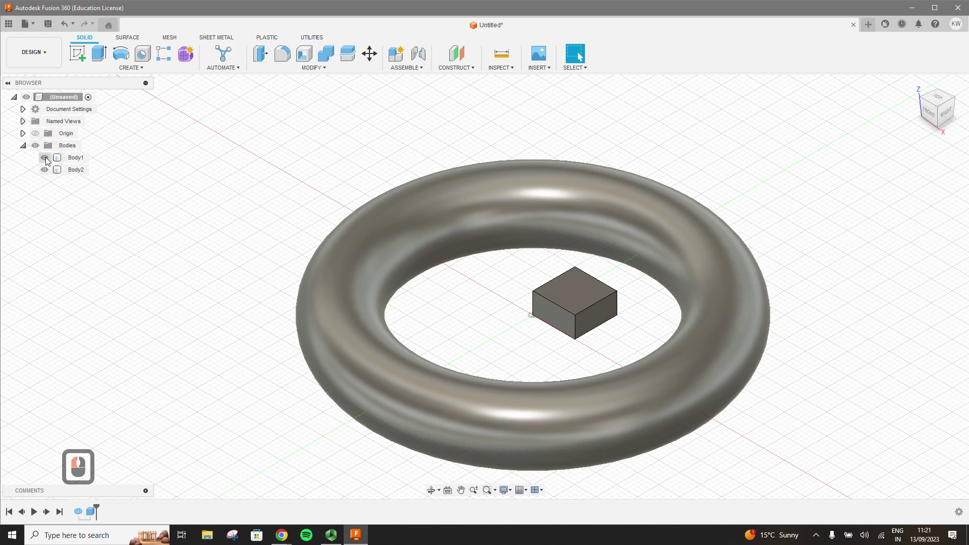
click(45, 157)
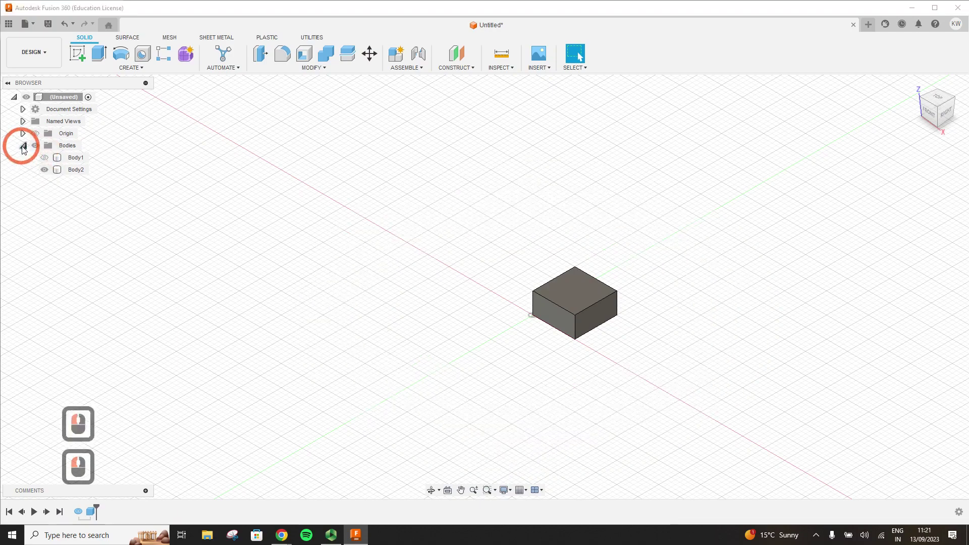
click(23, 145)
click(628, 331)
Set the camera to Perspective and inspect the box up close
scroll(626, 330, down, 4)
scroll(607, 331, up, 11)
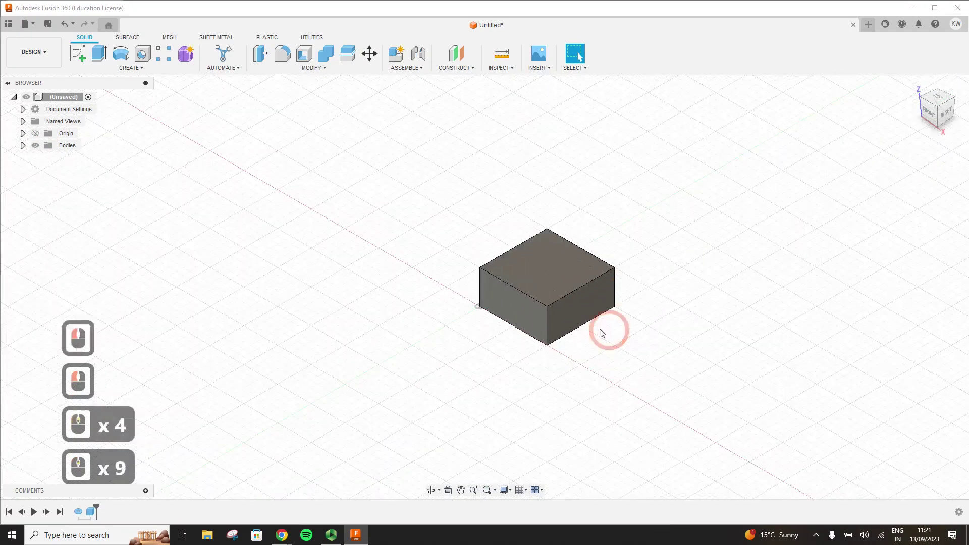
middle_click(576, 356)
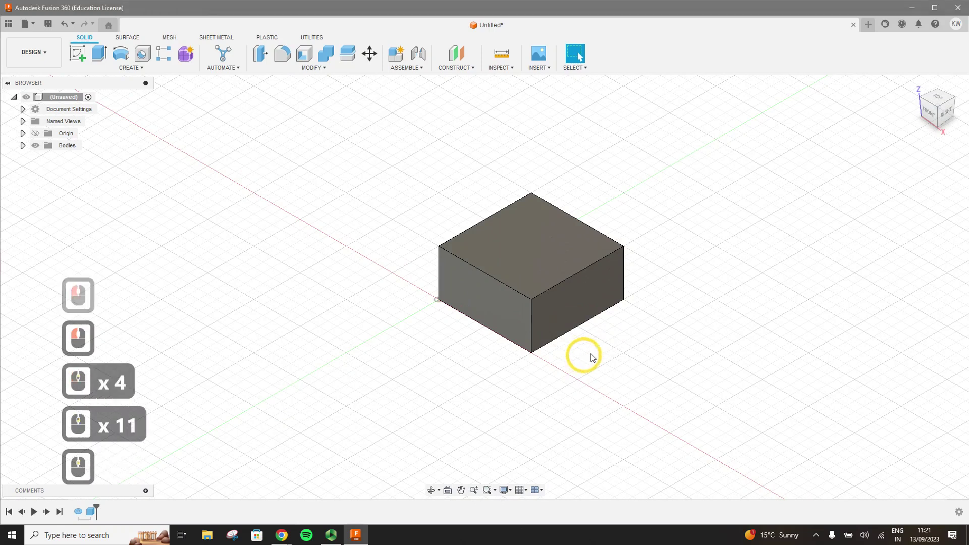
middle_click(537, 455)
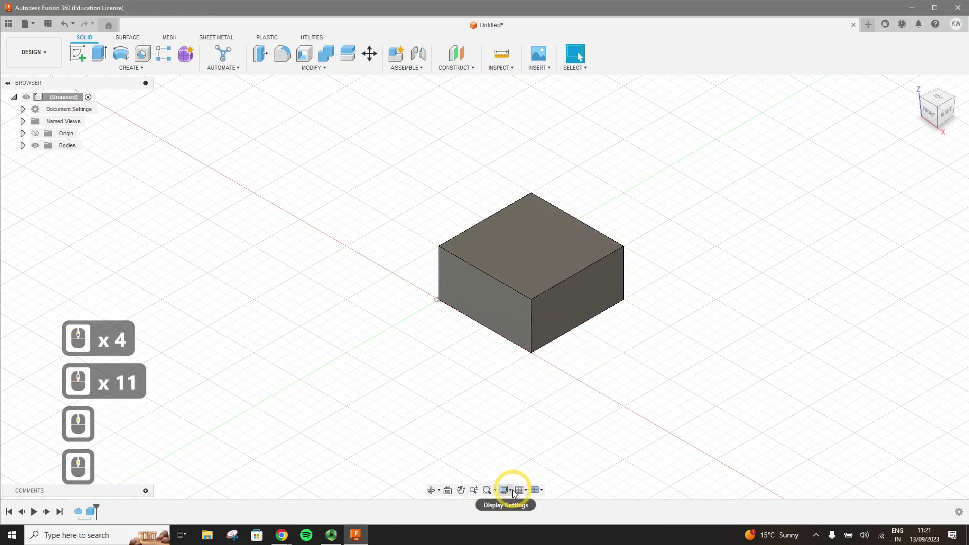
click(525, 476)
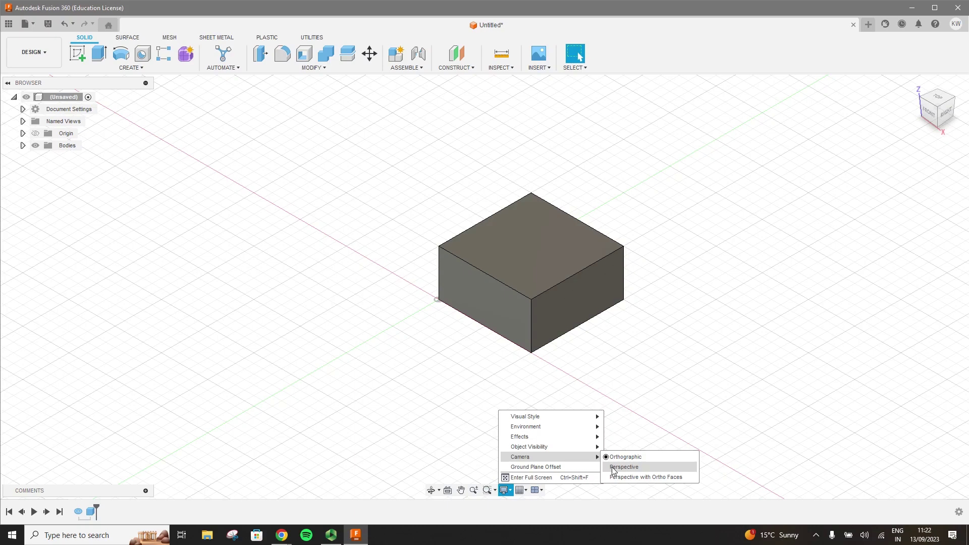
click(614, 467)
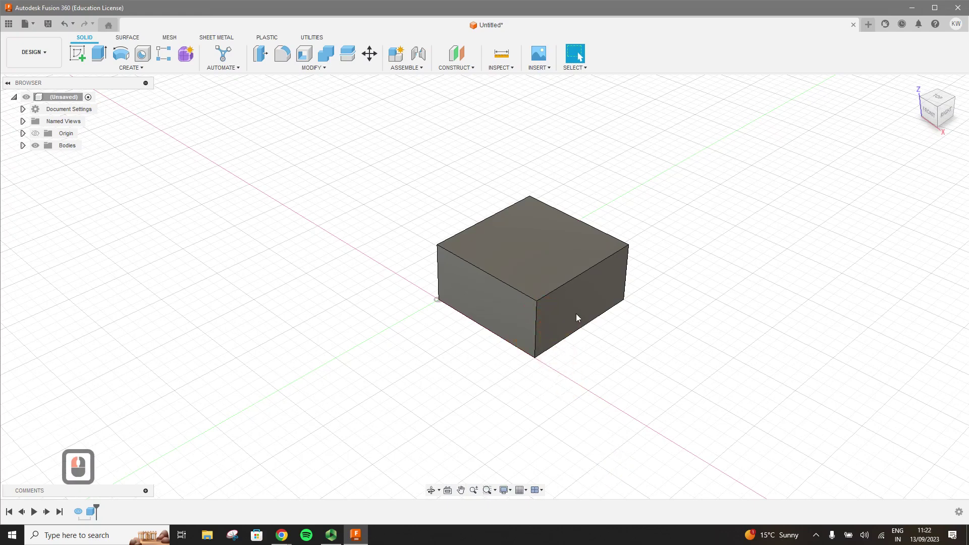
scroll(585, 328, up, 7)
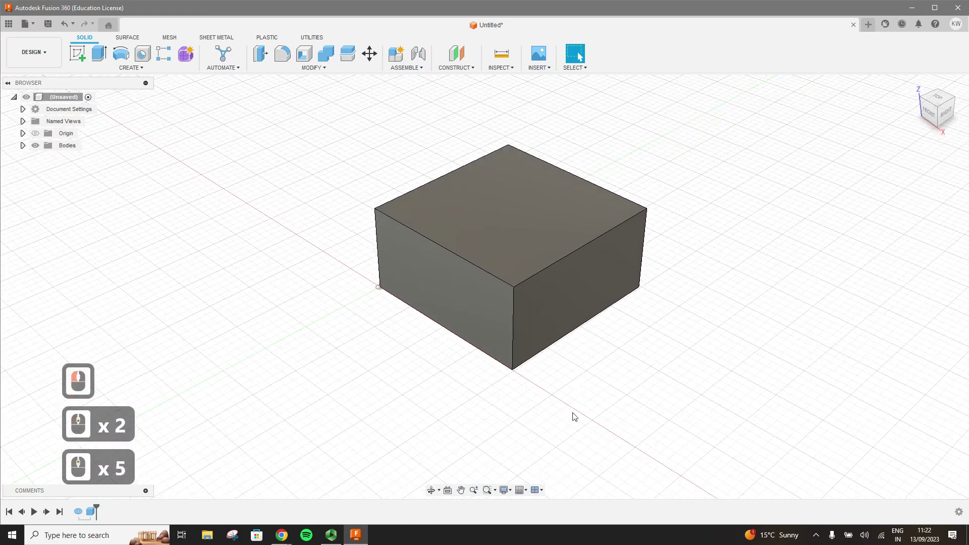
Set the camera to Perspective with Ortho Faces
click(509, 491)
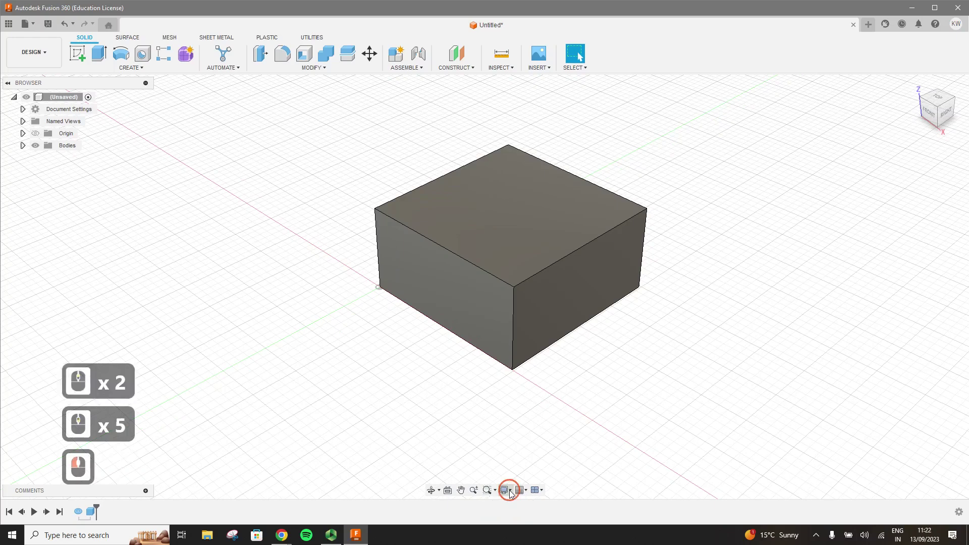
click(597, 457)
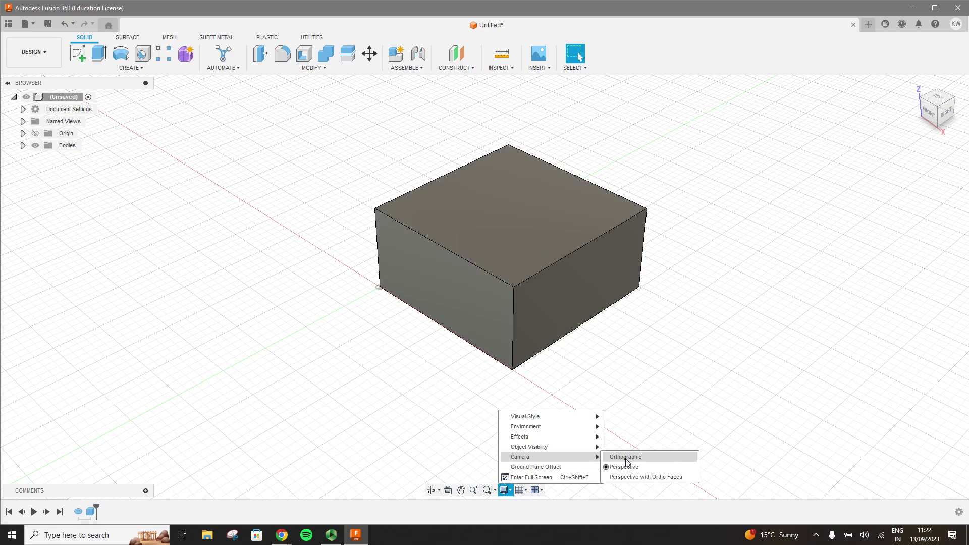
click(621, 477)
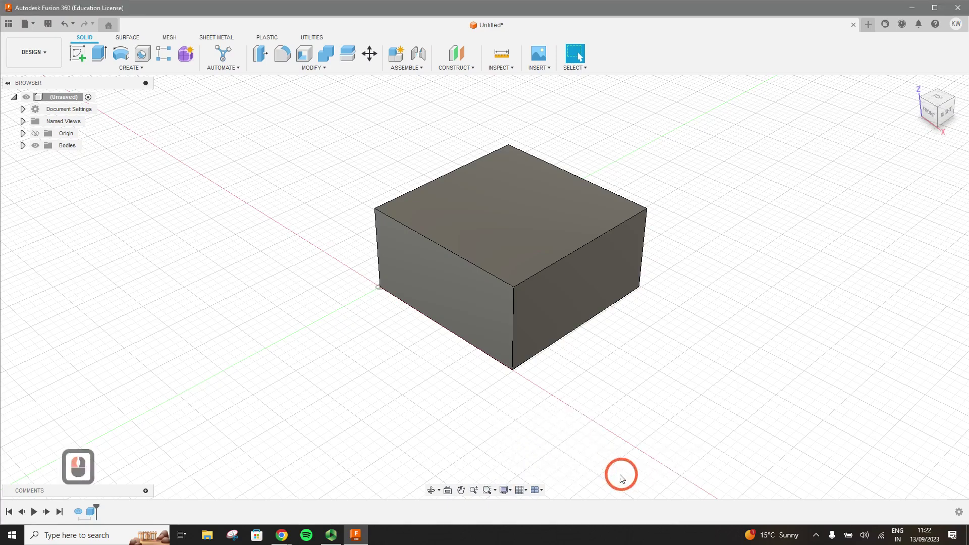
Inspect the Ground Plane Offset settings and cancel them without changing the Adaptive option
click(509, 492)
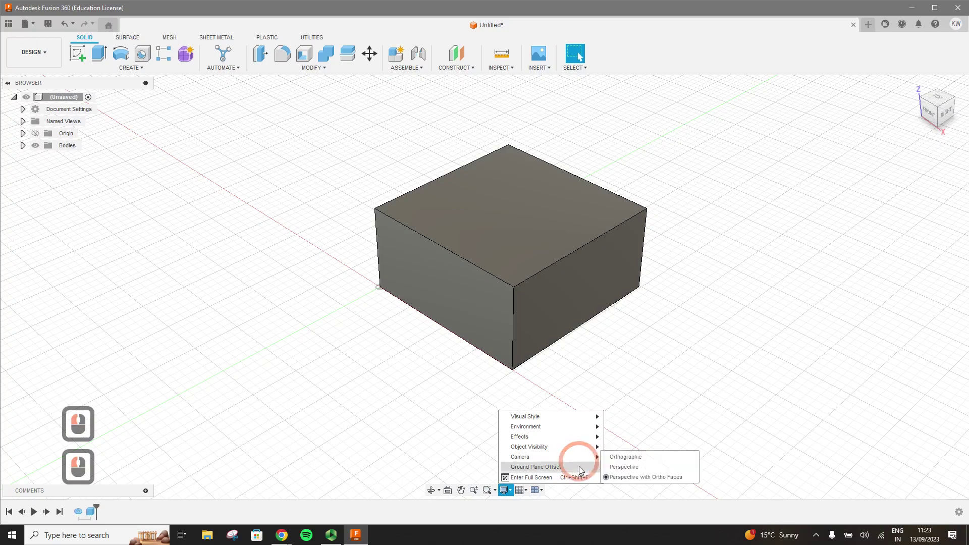
click(580, 468)
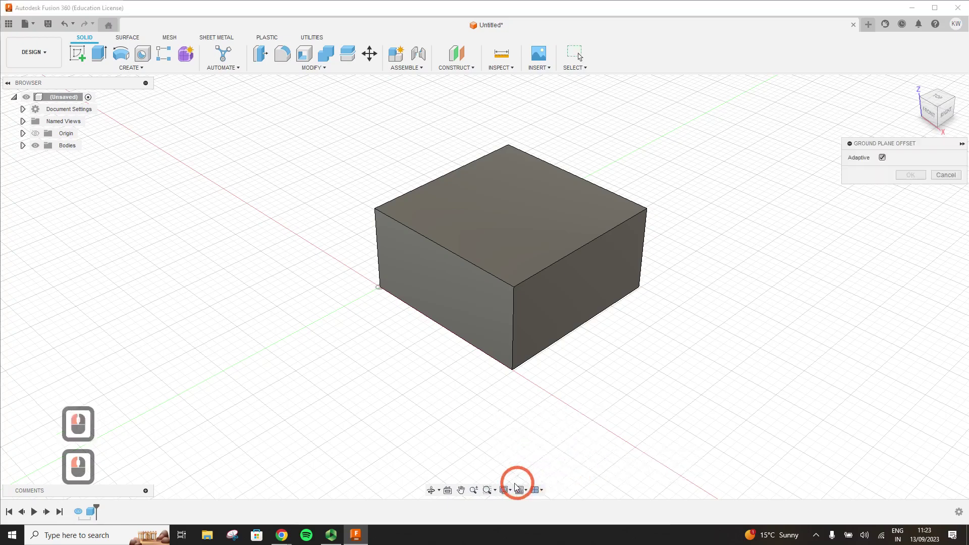
click(509, 490)
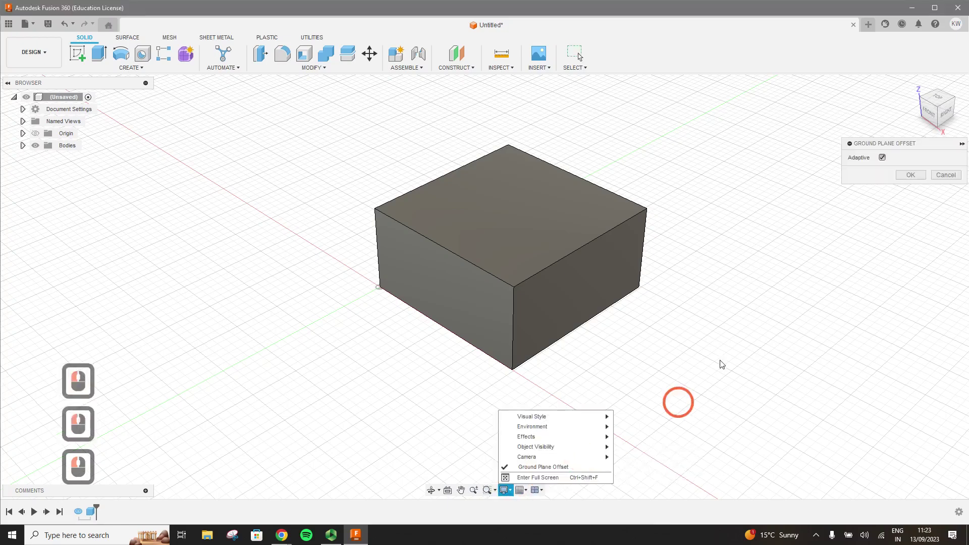
click(946, 175)
Set the camera to Orthographic for the box view
click(505, 490)
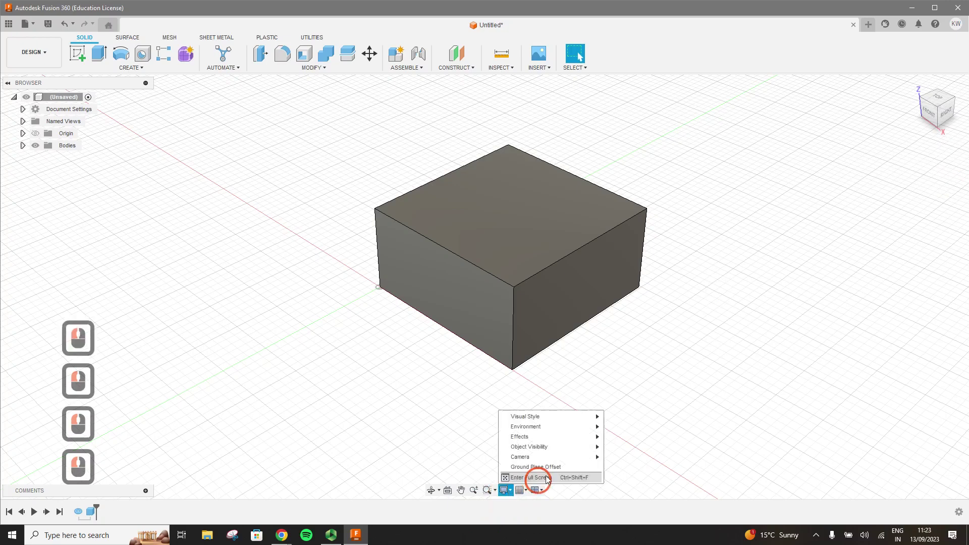
mouse_move(543, 457)
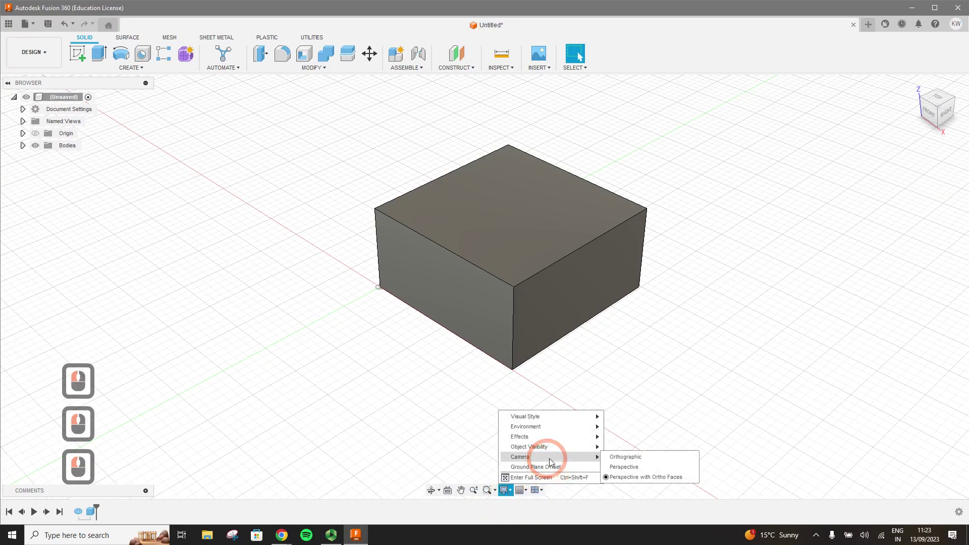
click(621, 460)
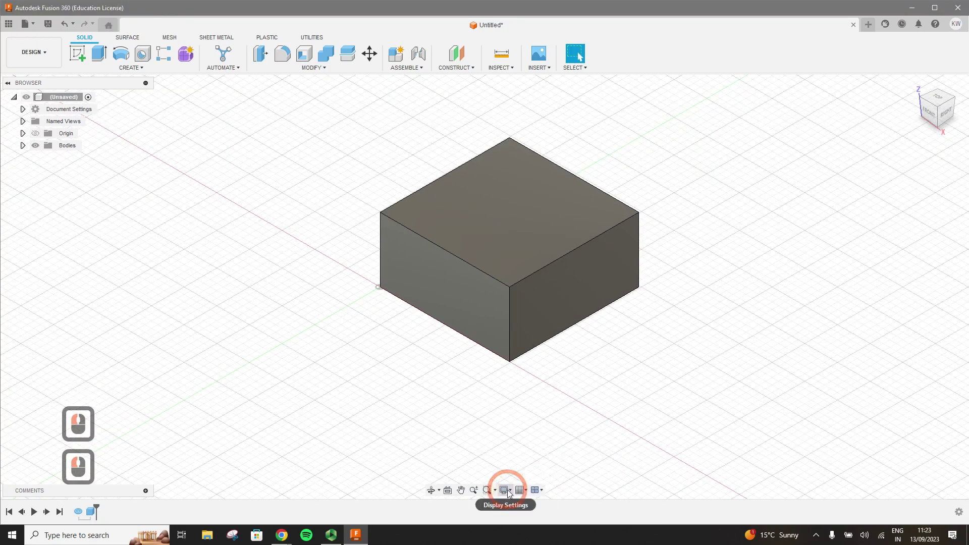
click(506, 490)
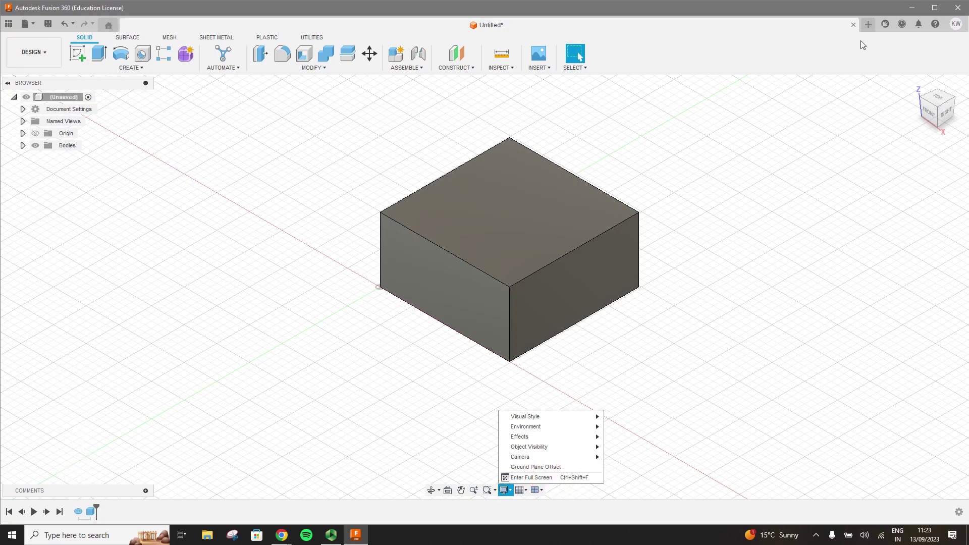
Review the account and preferences options, and check the job status and Working Online setting
click(952, 26)
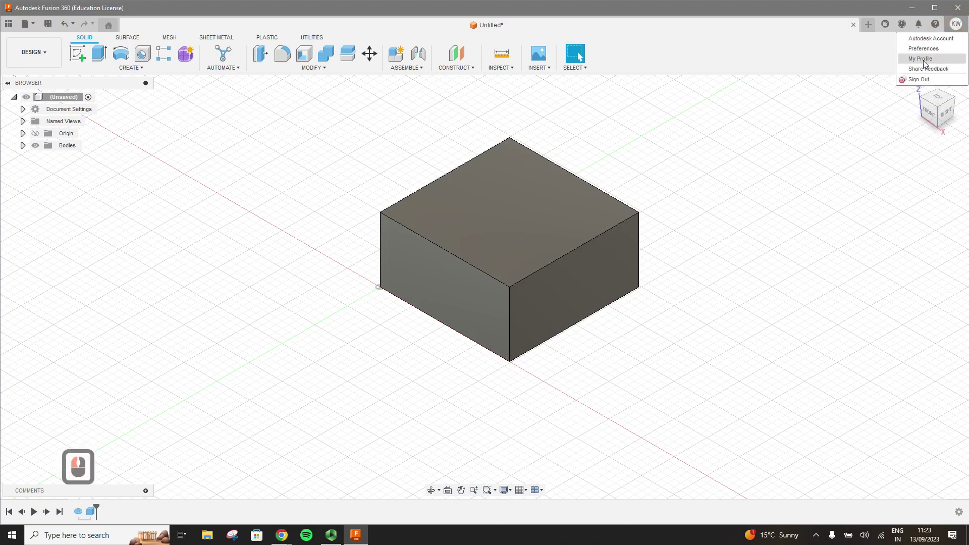
click(862, 61)
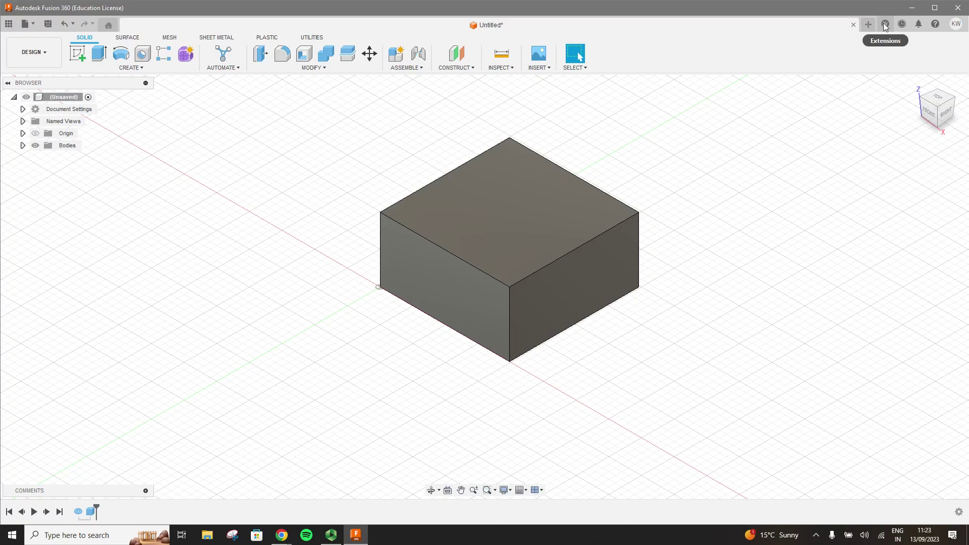
click(902, 25)
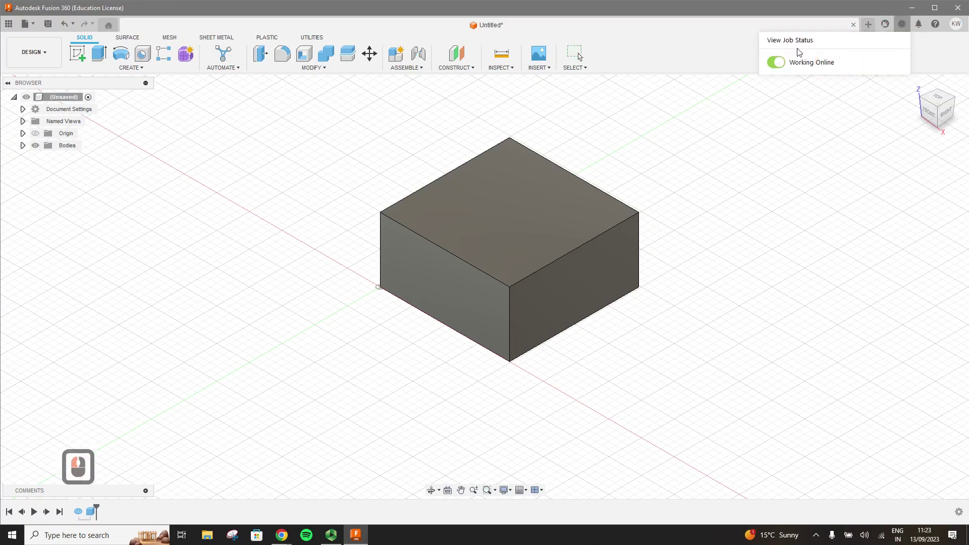
click(928, 57)
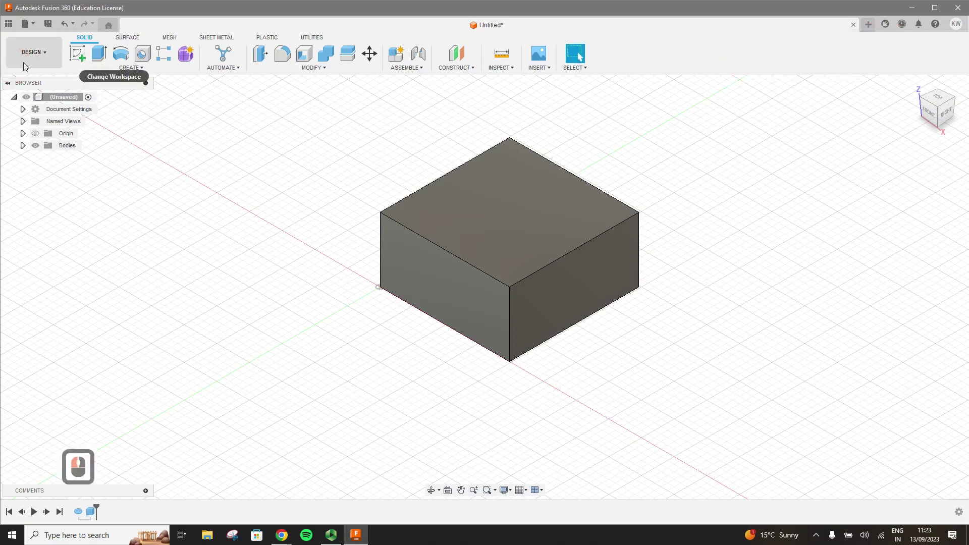
Review the available file commands, including Export, 3D Print, Capture Image and Share, without running any
click(33, 26)
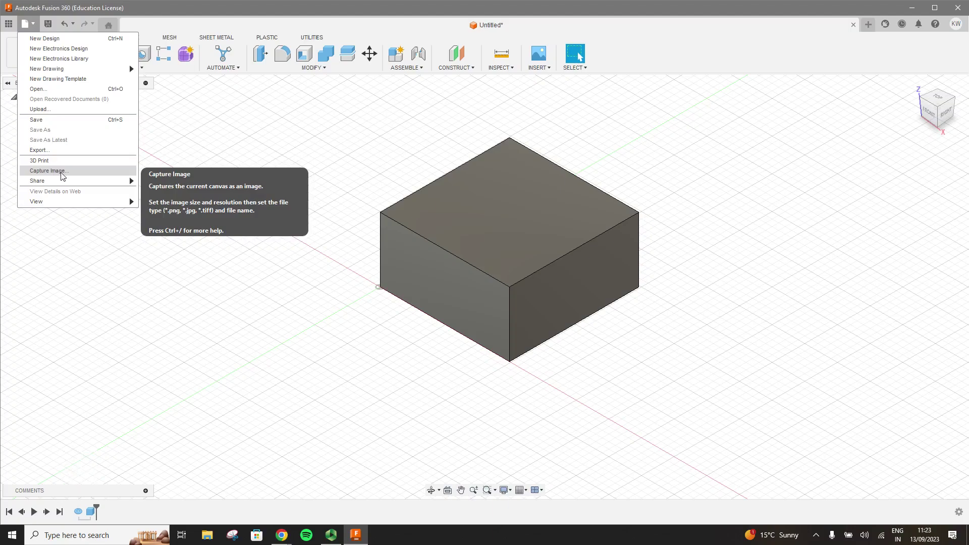
mouse_move(68, 181)
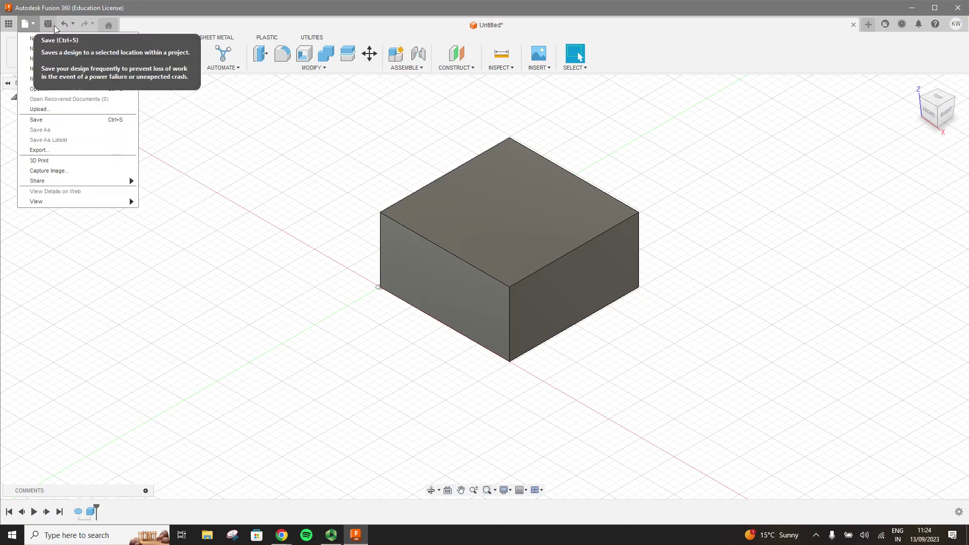
click(131, 25)
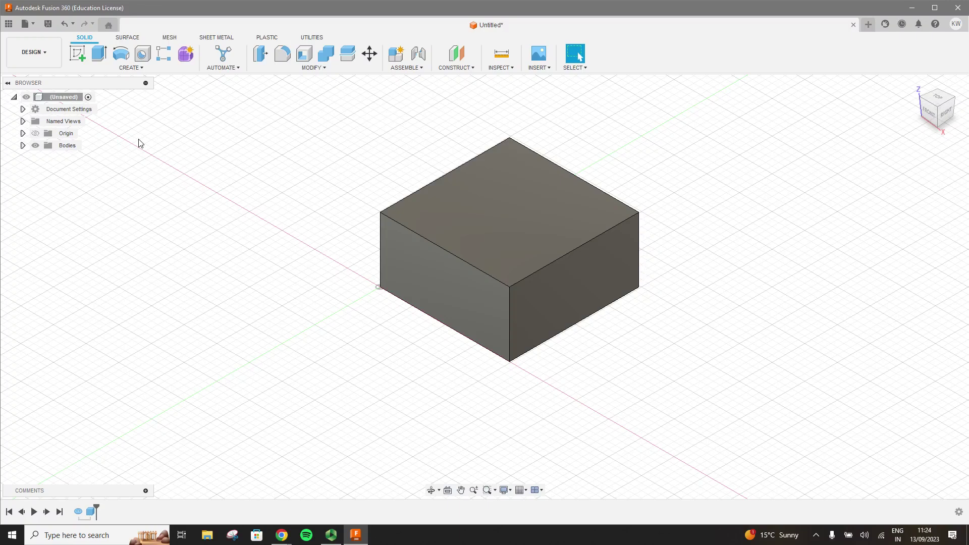
Show the project data and save the design as "cuboid" in the ENGG10111 project
click(9, 25)
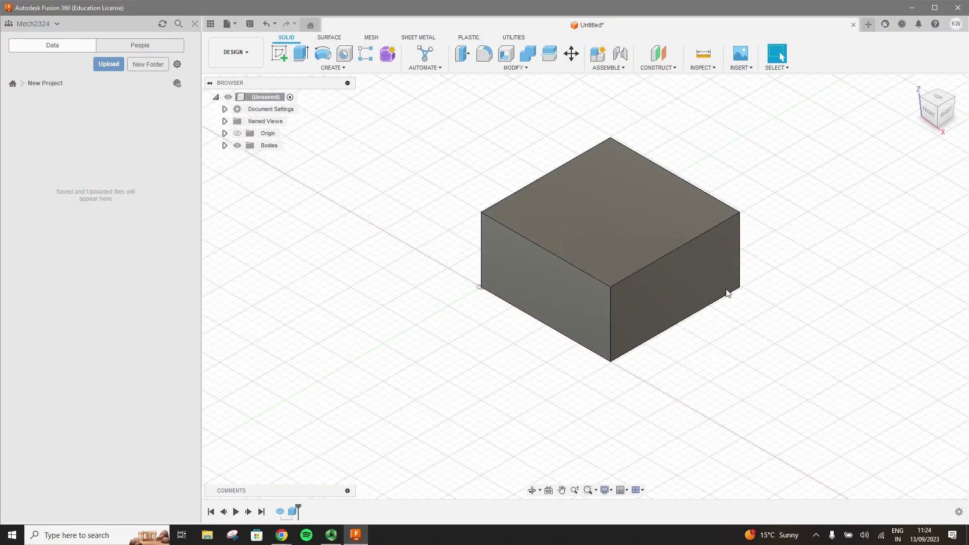
click(249, 24)
click(447, 207)
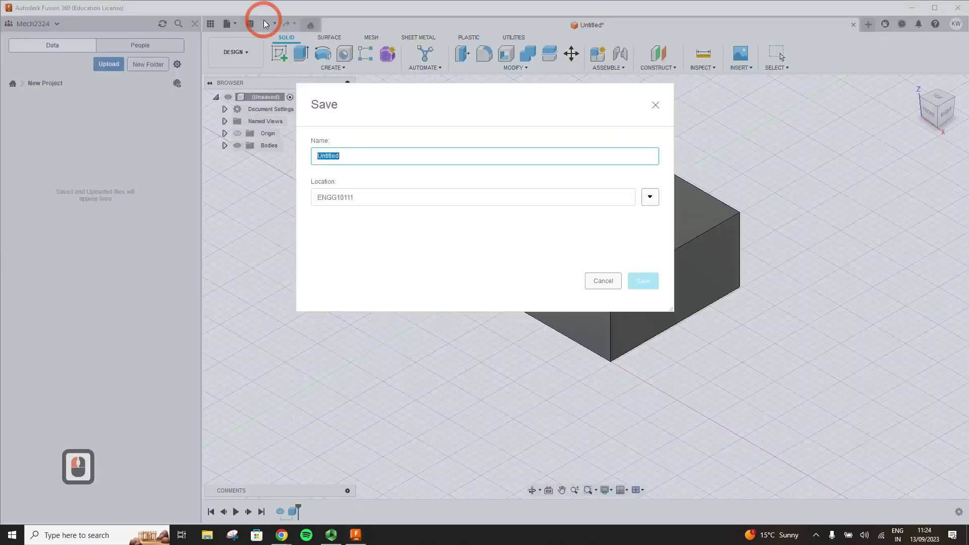
click(648, 198)
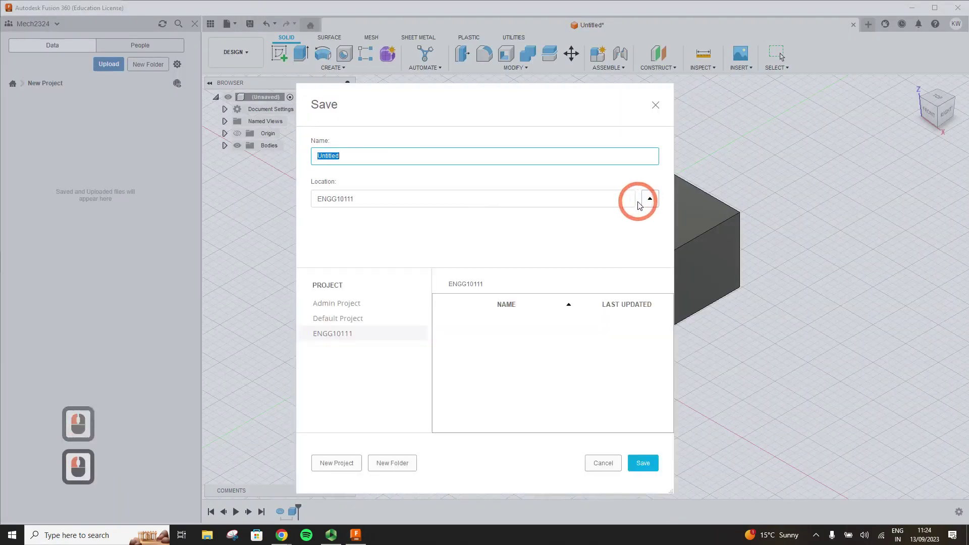
drag(465, 158, 296, 158)
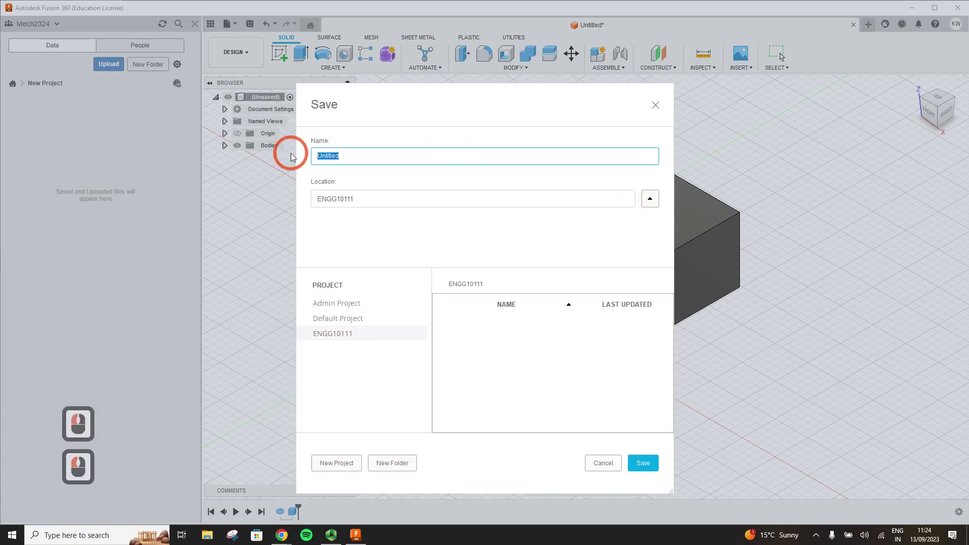
text(cuboid)
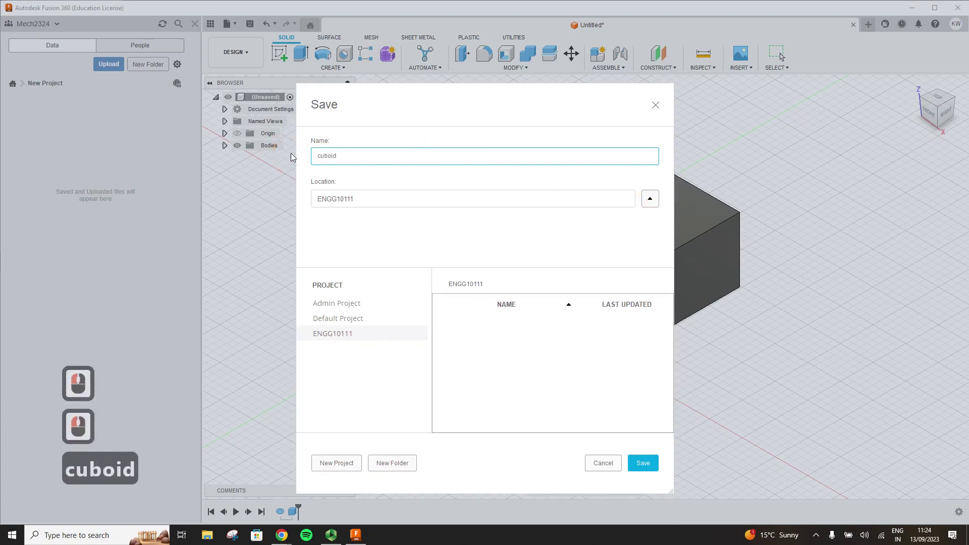
key(Return)
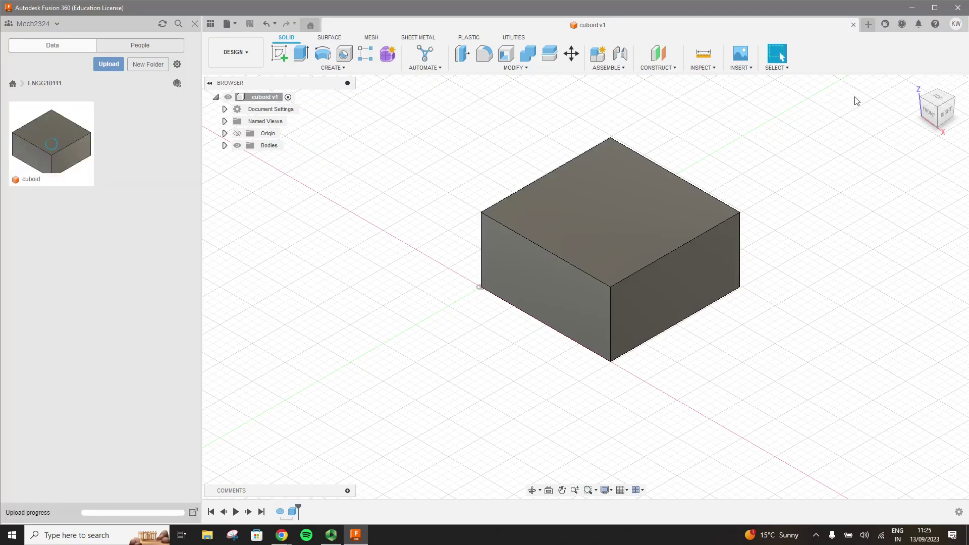
Examine the version history of the saved cuboid design and close the project data view
click(899, 93)
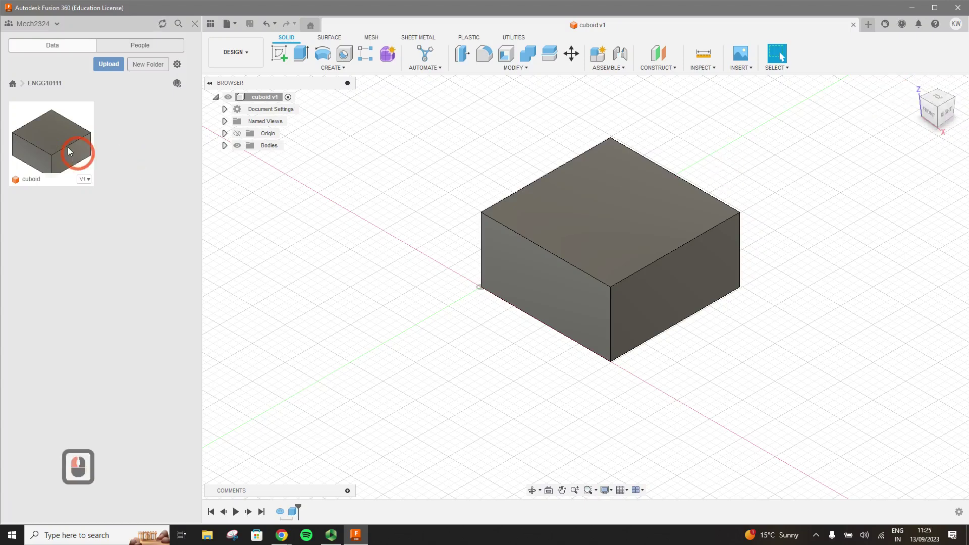
click(90, 182)
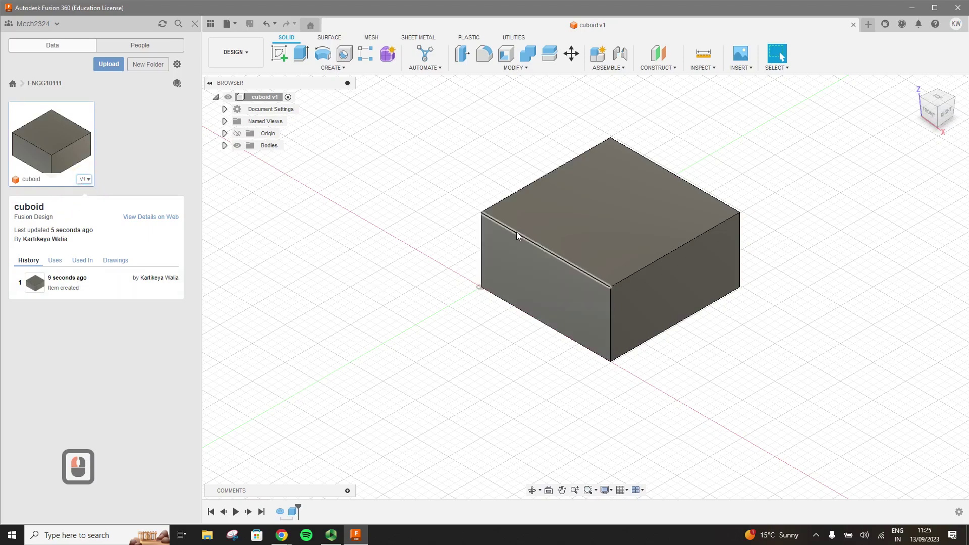
click(88, 182)
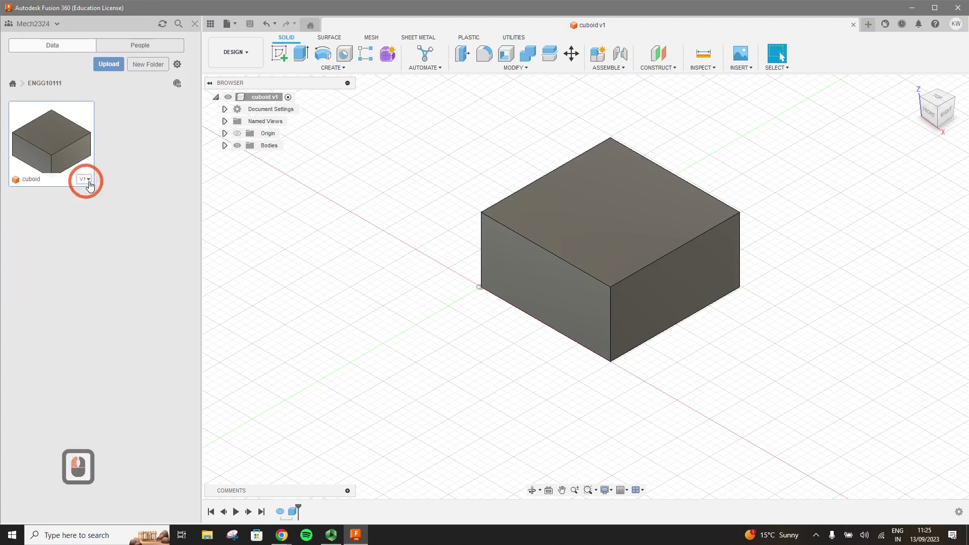
click(89, 181)
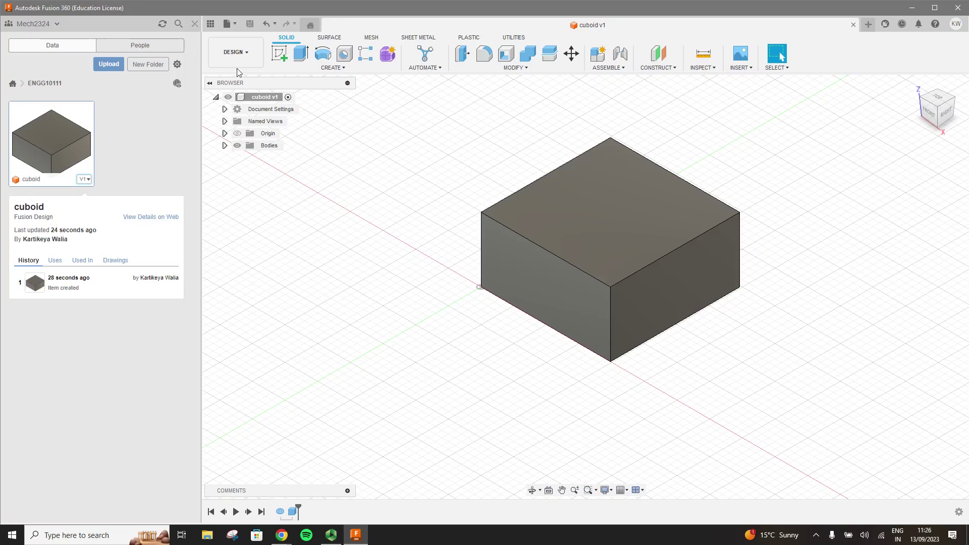
click(194, 24)
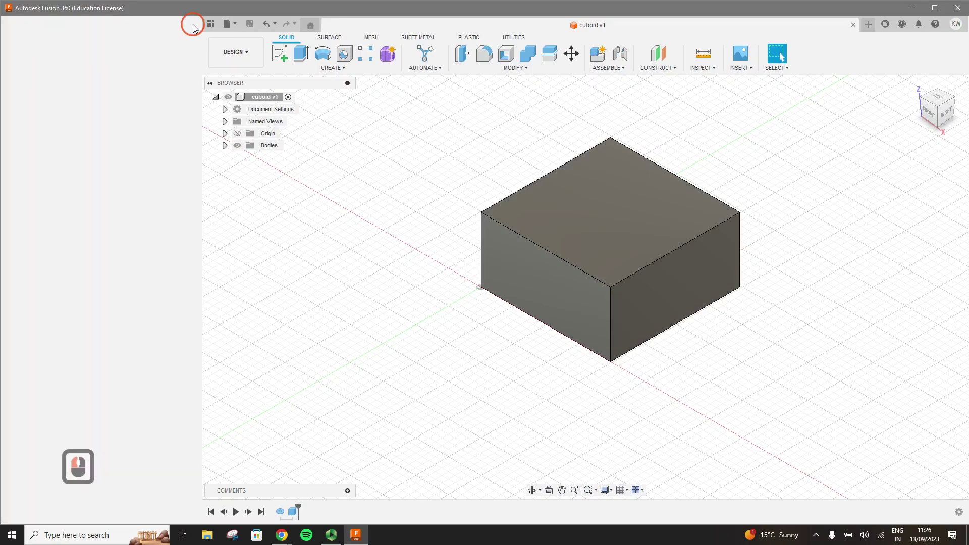